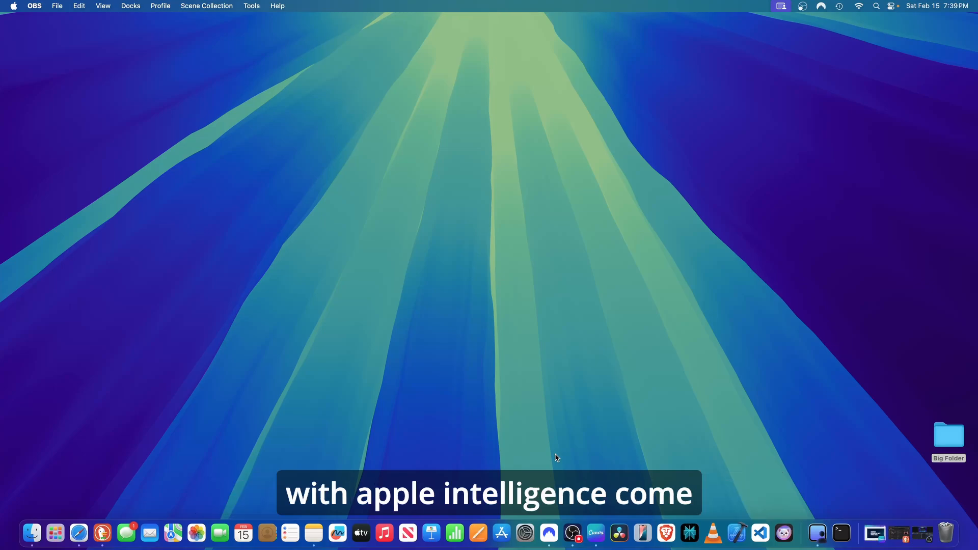
Open the Apple Intelligence & Siri settings and follow its Learn more link to the user guide.
{"action": "left_click", "coordinate": [530, 534]}
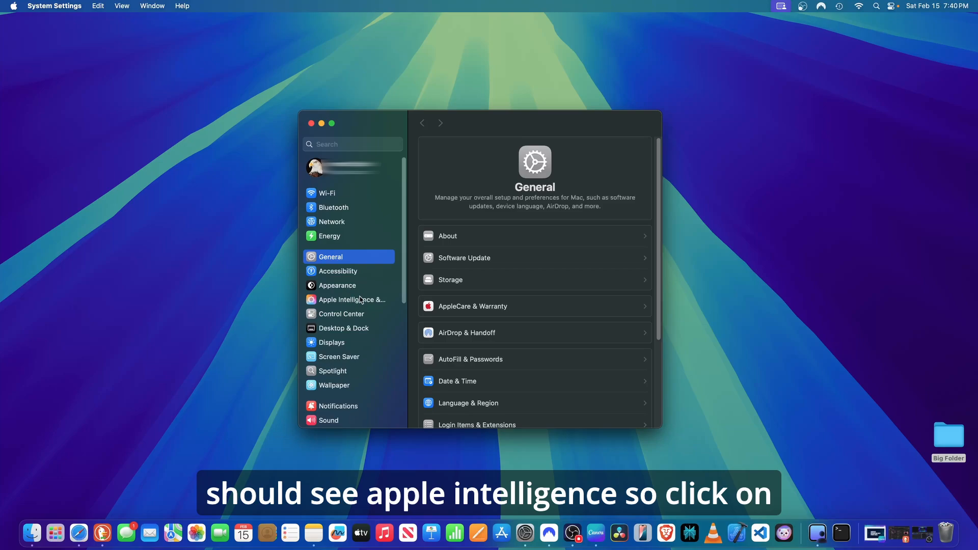
{"action": "left_click", "coordinate": [349, 302]}
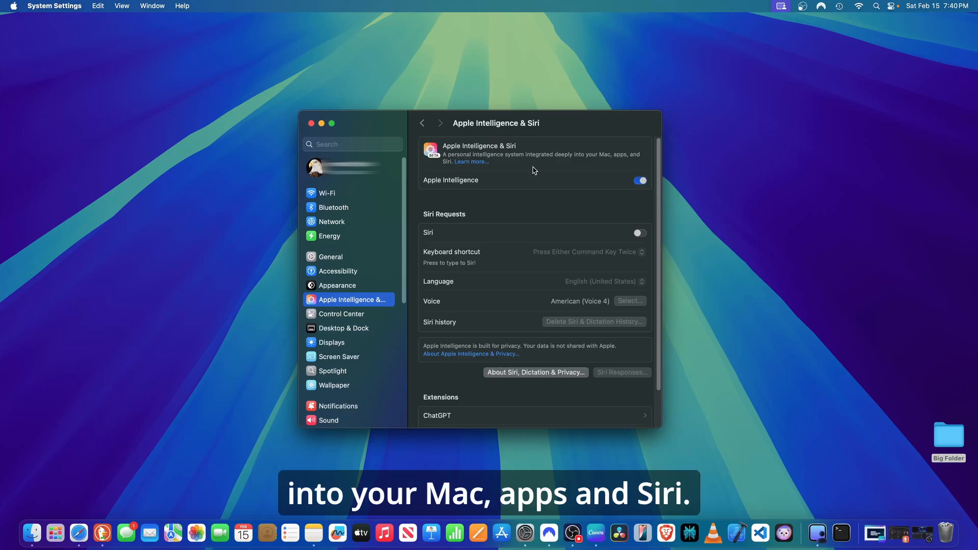
{"action": "left_click", "coordinate": [473, 162]}
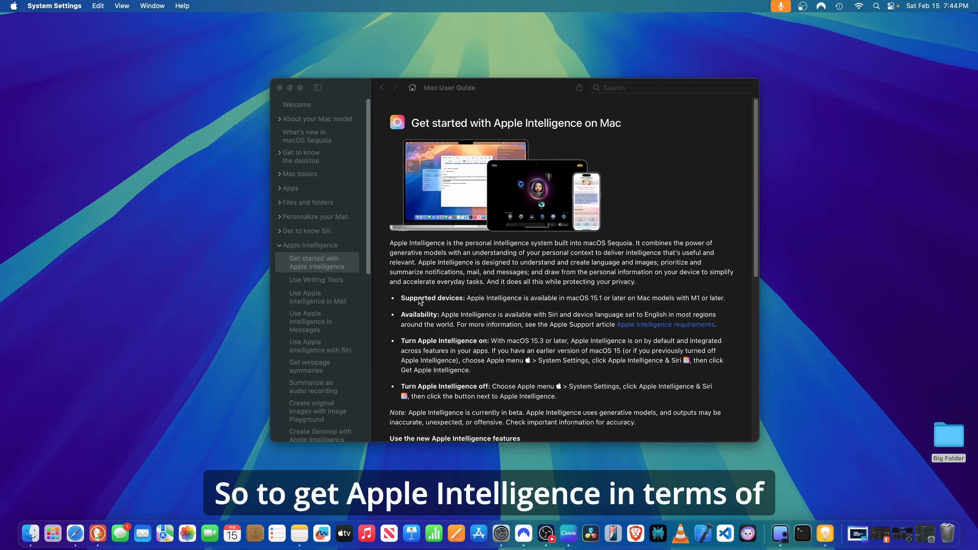
Read the supported-devices requirement in the Apple Intelligence guide, highlighting macOS 15.1, and close the guide.
{"action": "left_click", "coordinate": [584, 303]}
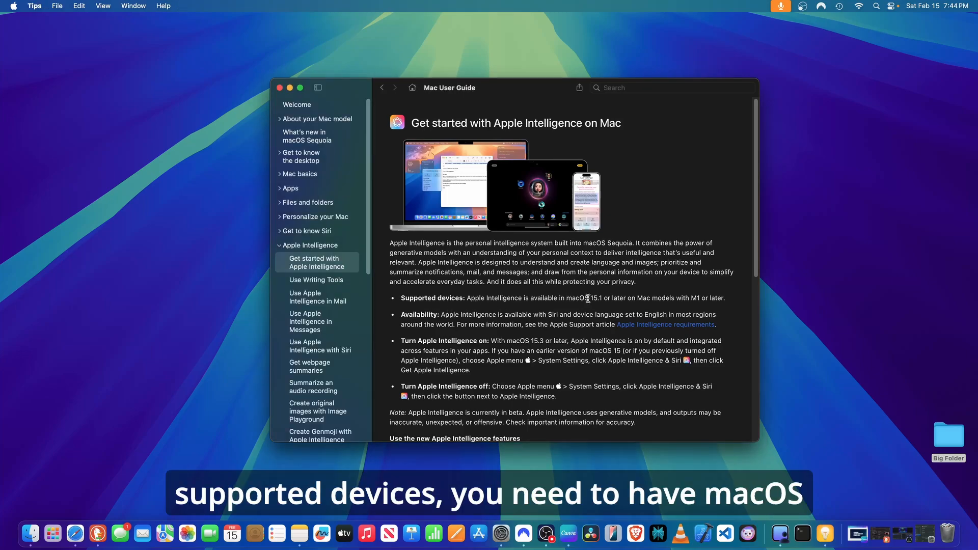
{"action": "left_click_drag", "start_coordinate": [564, 298], "coordinate": [607, 297]}
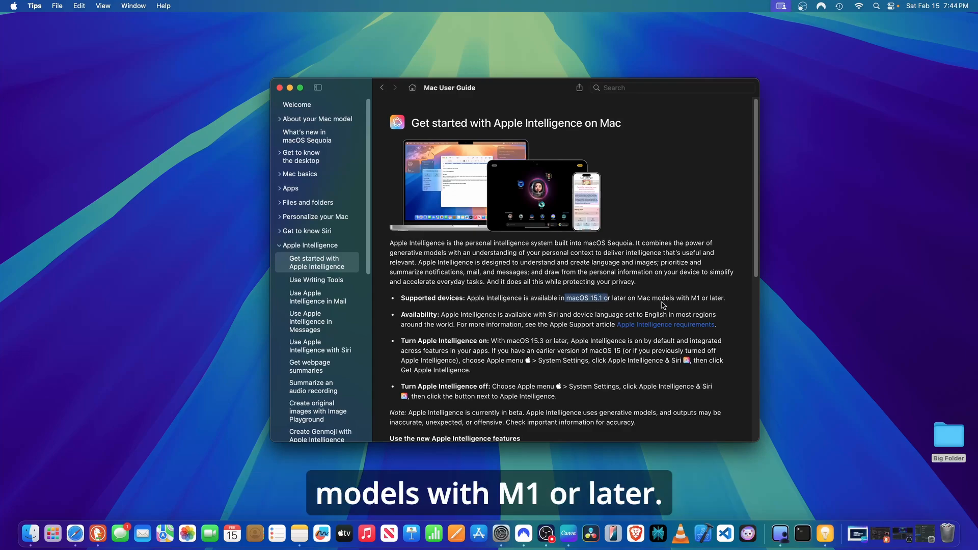
{"action": "left_click", "coordinate": [637, 307]}
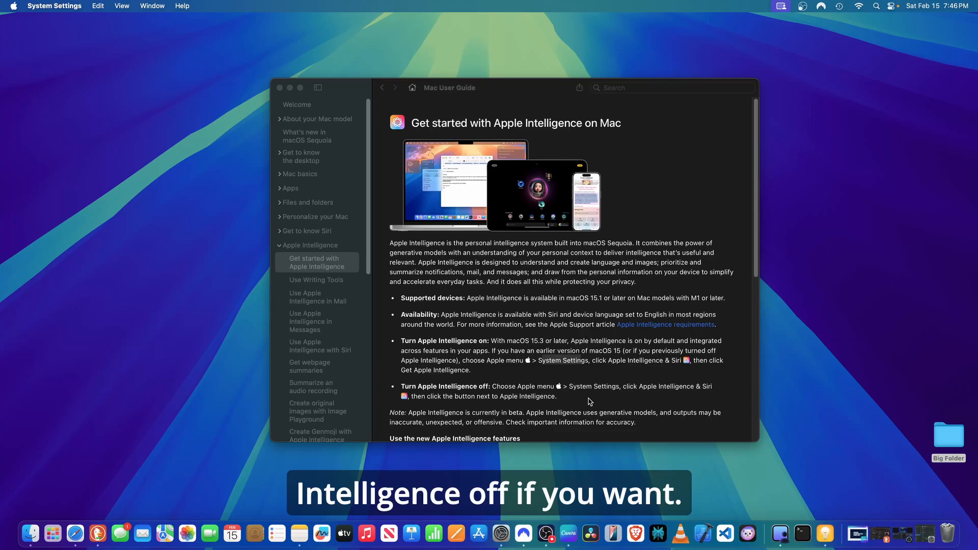
{"action": "scroll", "coordinate": [590, 402], "scroll_direction": "down", "scroll_amount": 4}
{"action": "scroll", "coordinate": [589, 401], "scroll_direction": "up", "scroll_amount": 4}
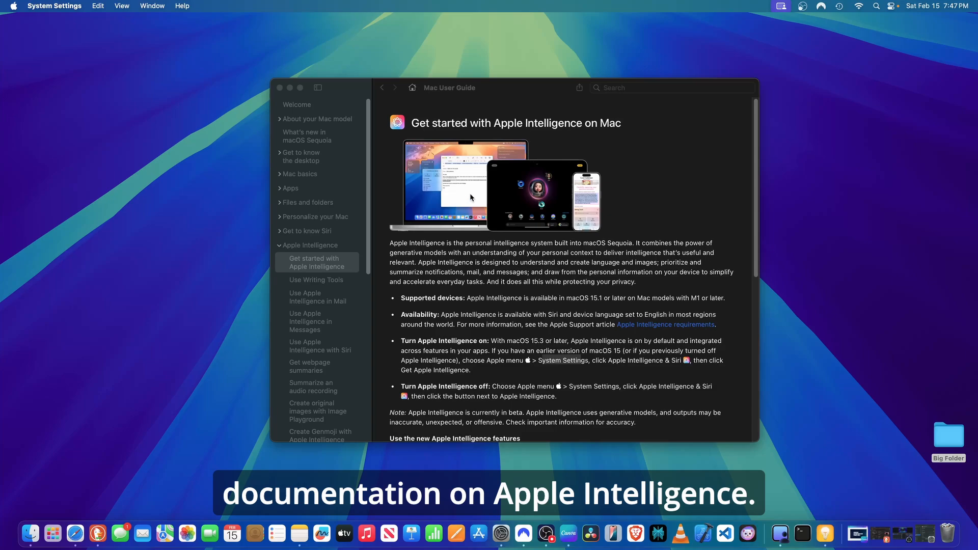
{"action": "left_click", "coordinate": [280, 88]}
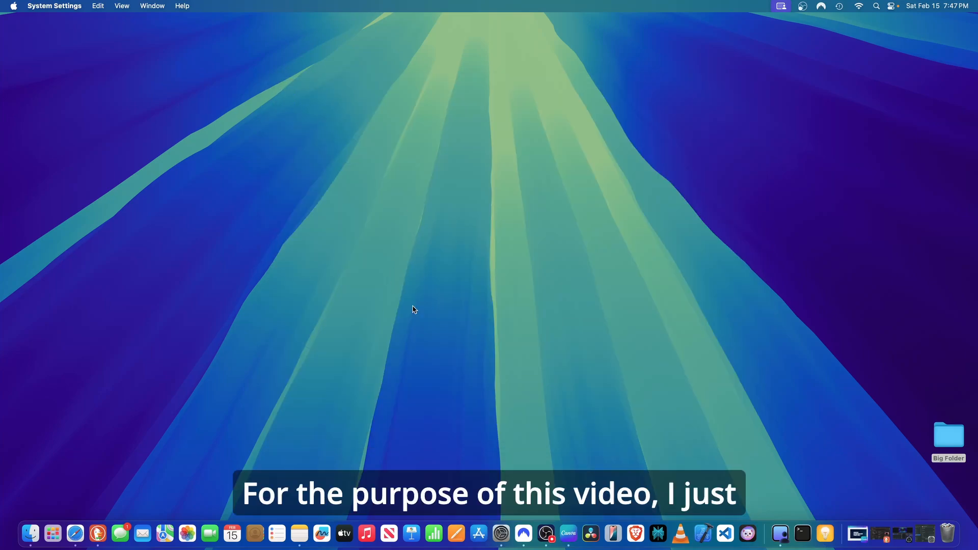
Reopen Apple Intelligence & Siri settings and open the ChatGPT extension page.
{"action": "left_click", "coordinate": [501, 533]}
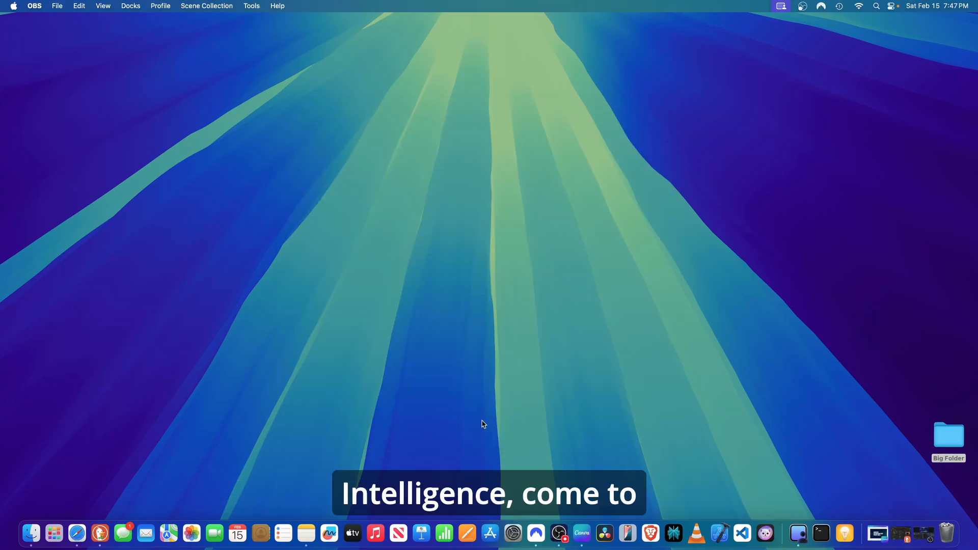
{"action": "left_click", "coordinate": [513, 534]}
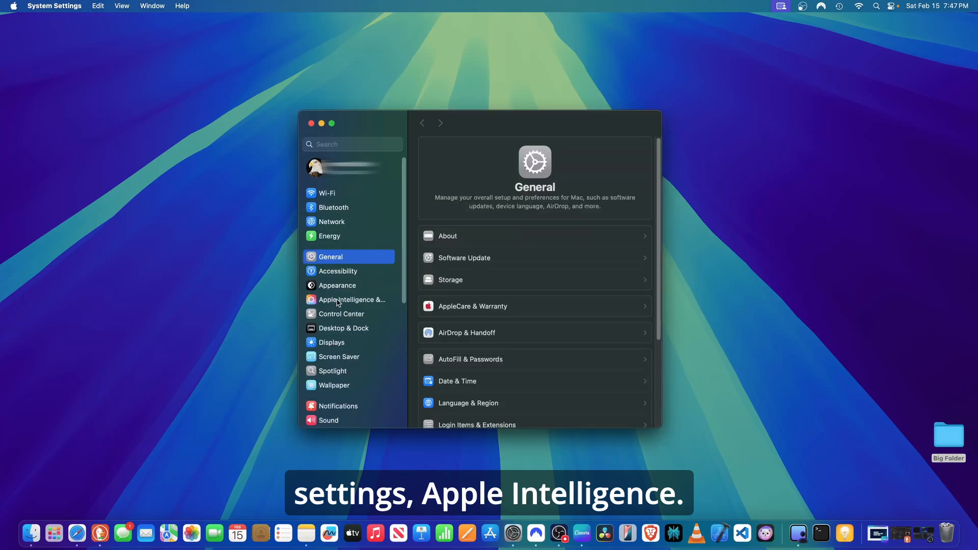
{"action": "left_click", "coordinate": [340, 302]}
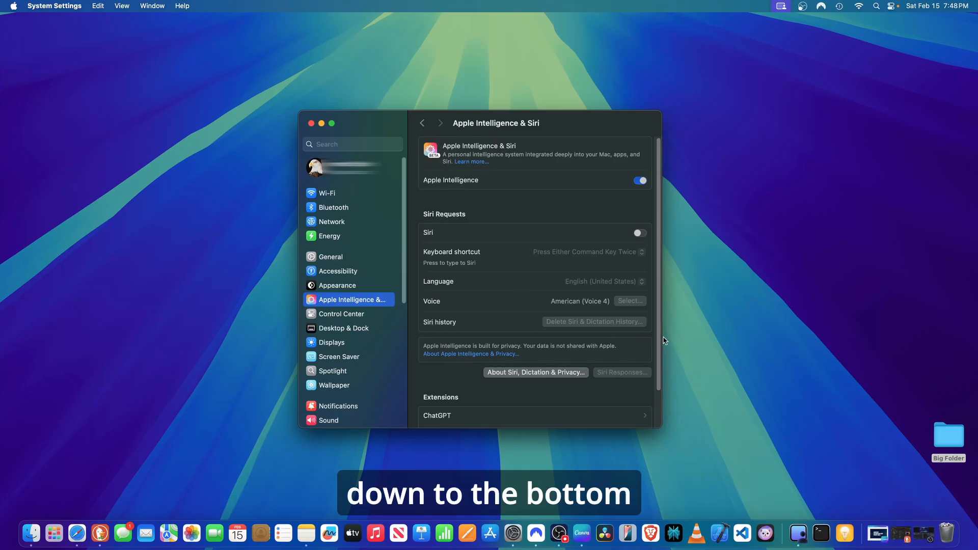
{"action": "scroll", "coordinate": [658, 366], "scroll_direction": "down", "scroll_amount": 3}
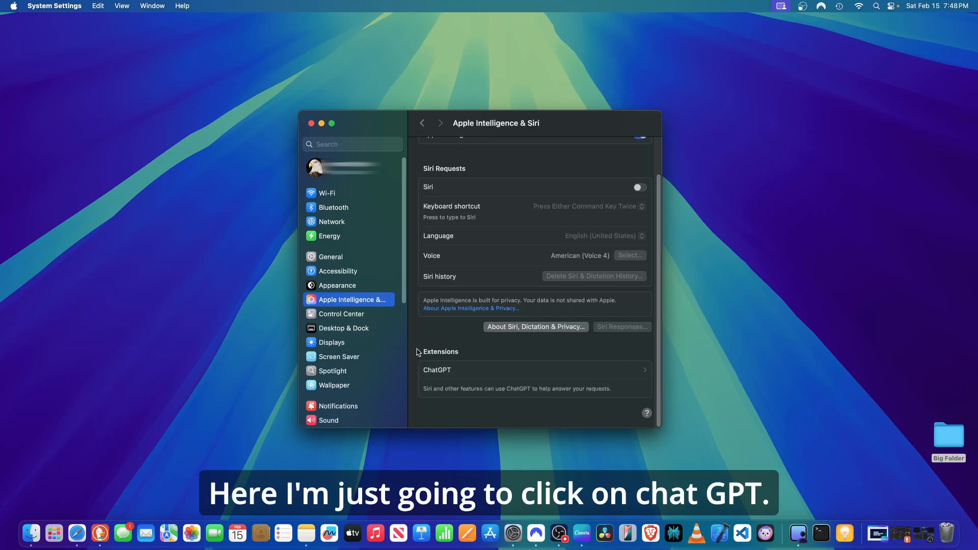
{"action": "left_click", "coordinate": [646, 373]}
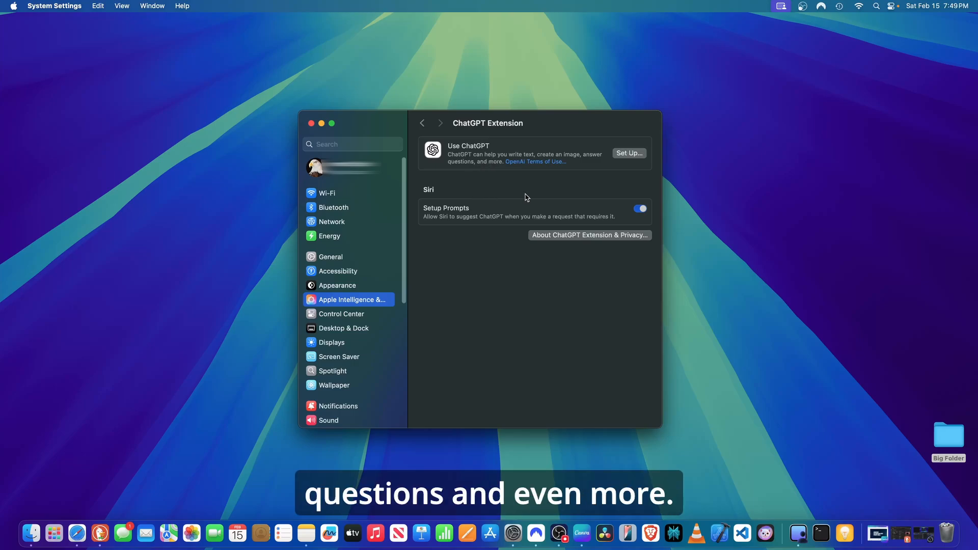
Open the OpenAI Terms of Use in the browser, scroll through them, and close the browser window.
{"action": "left_click", "coordinate": [539, 166]}
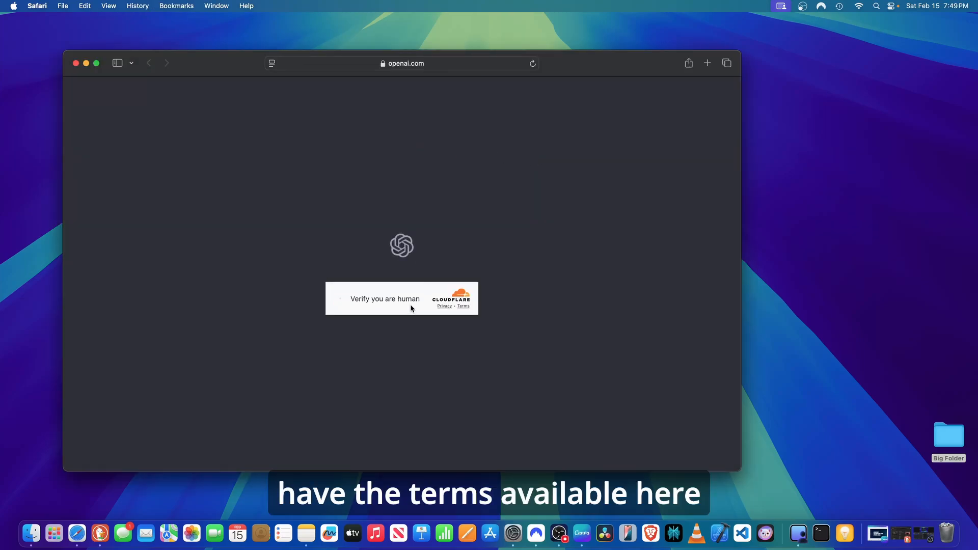
{"action": "left_click", "coordinate": [340, 299]}
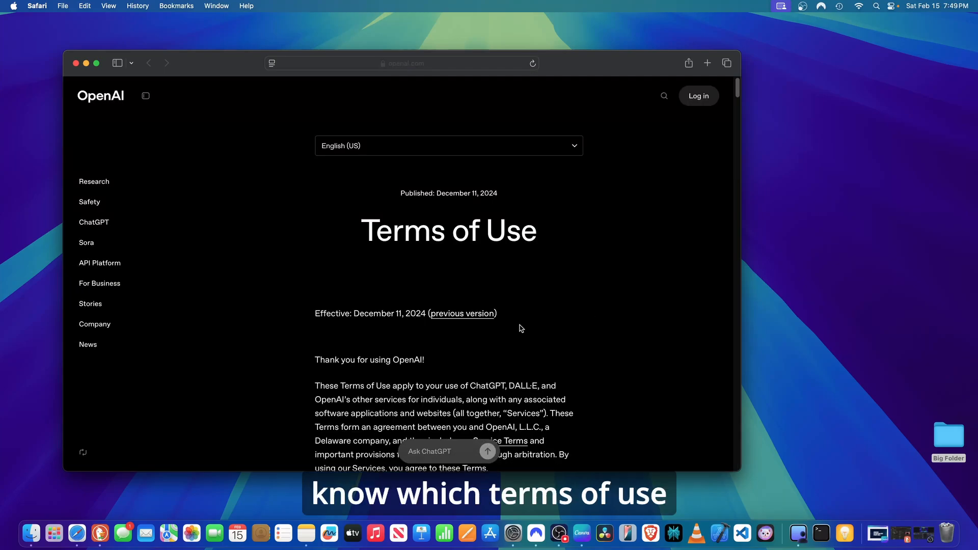
{"action": "scroll", "coordinate": [512, 371], "scroll_direction": "down", "scroll_amount": 20}
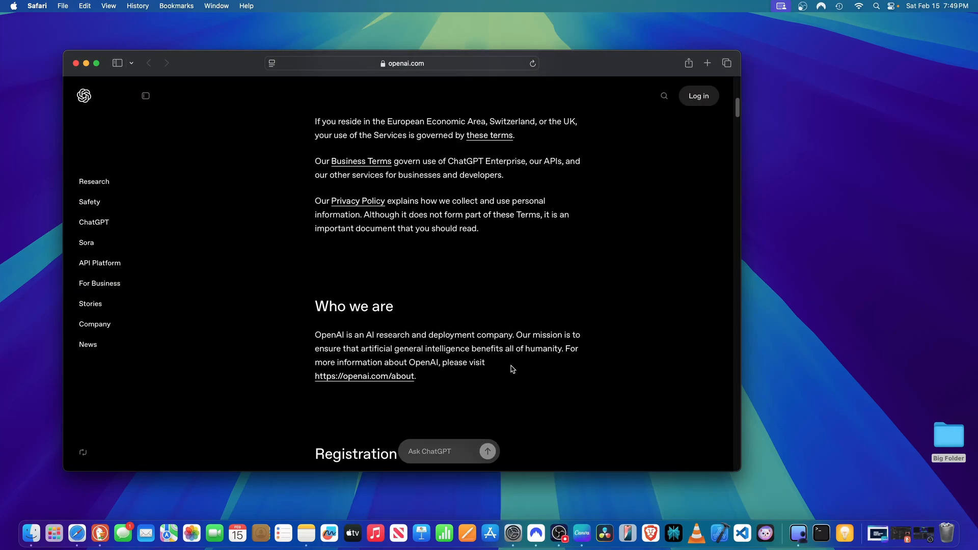
{"action": "scroll", "coordinate": [512, 364], "scroll_direction": "down", "scroll_amount": 8}
{"action": "scroll", "coordinate": [511, 365], "scroll_direction": "down", "scroll_amount": 20}
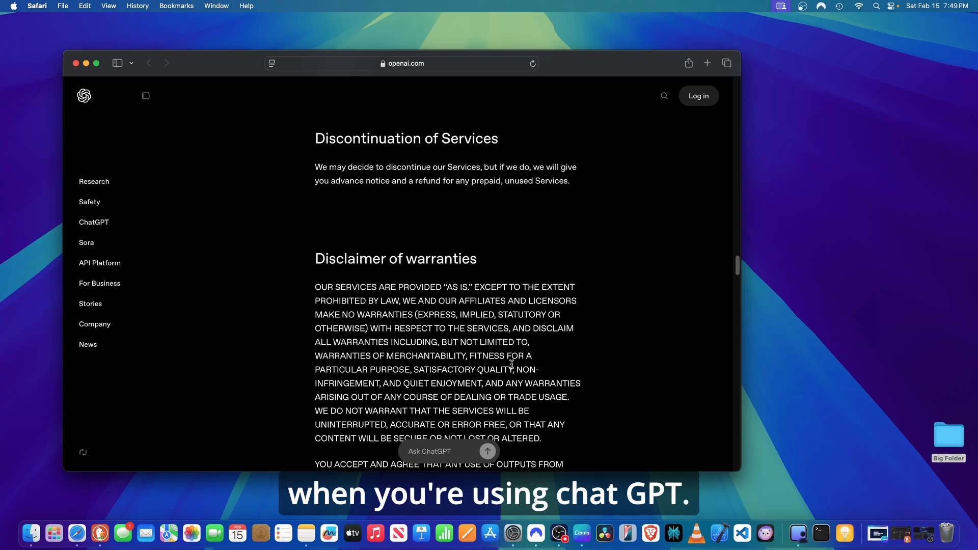
{"action": "scroll", "coordinate": [514, 366], "scroll_direction": "down", "scroll_amount": 3}
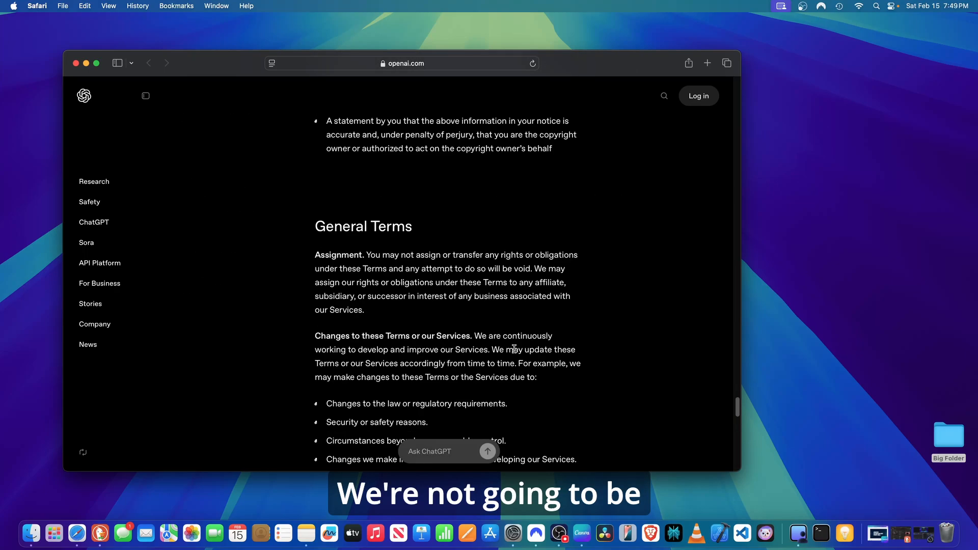
{"action": "scroll", "coordinate": [515, 350], "scroll_direction": "up", "scroll_amount": 20}
{"action": "scroll", "coordinate": [513, 350], "scroll_direction": "up", "scroll_amount": 5}
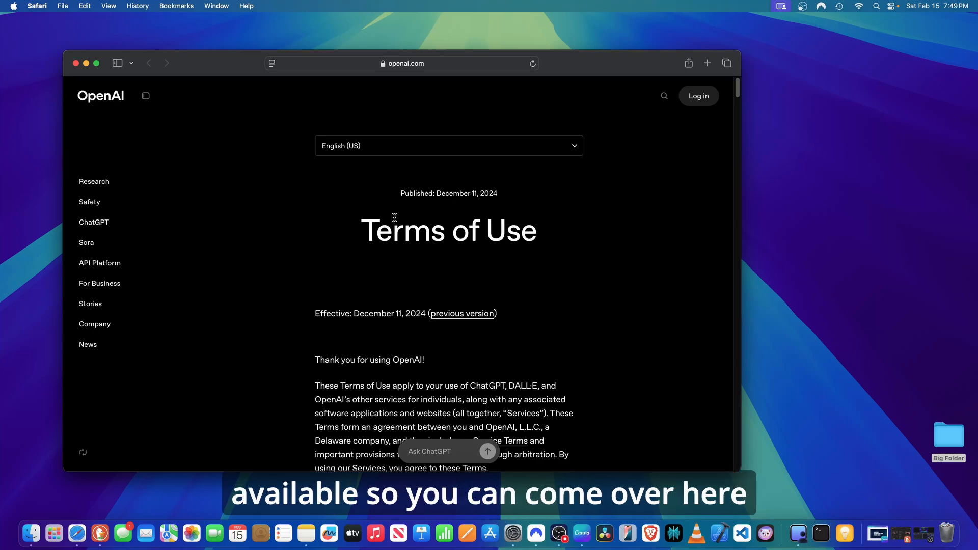
{"action": "left_click", "coordinate": [86, 63]}
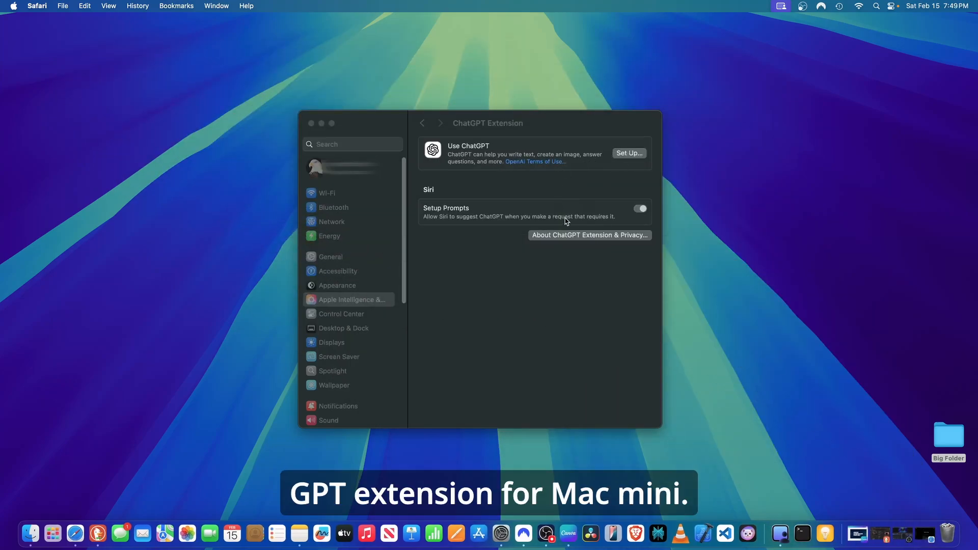
Try to set up ChatGPT using an account, signing in through the browser, then close the sign-in window.
{"action": "left_click", "coordinate": [631, 156]}
{"action": "left_click", "coordinate": [632, 153]}
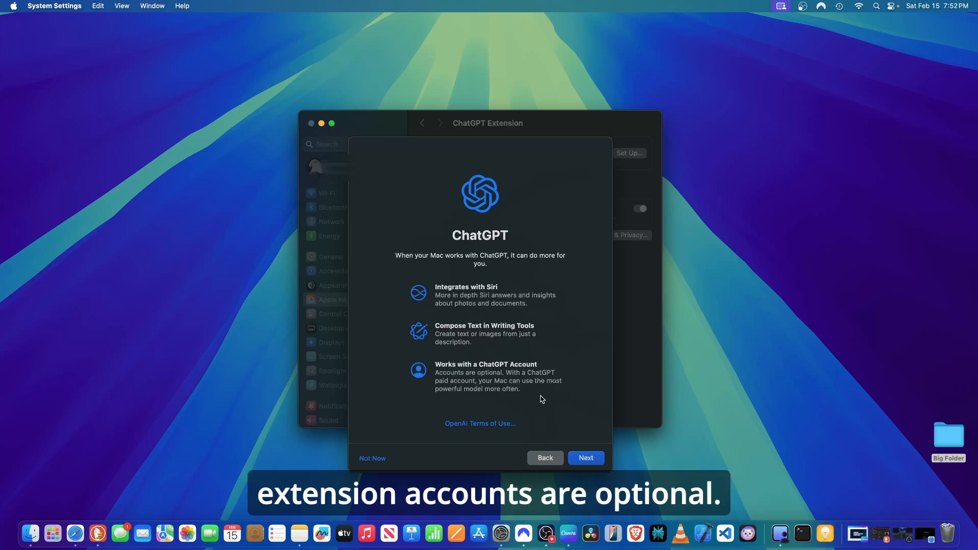
{"action": "left_click", "coordinate": [591, 461]}
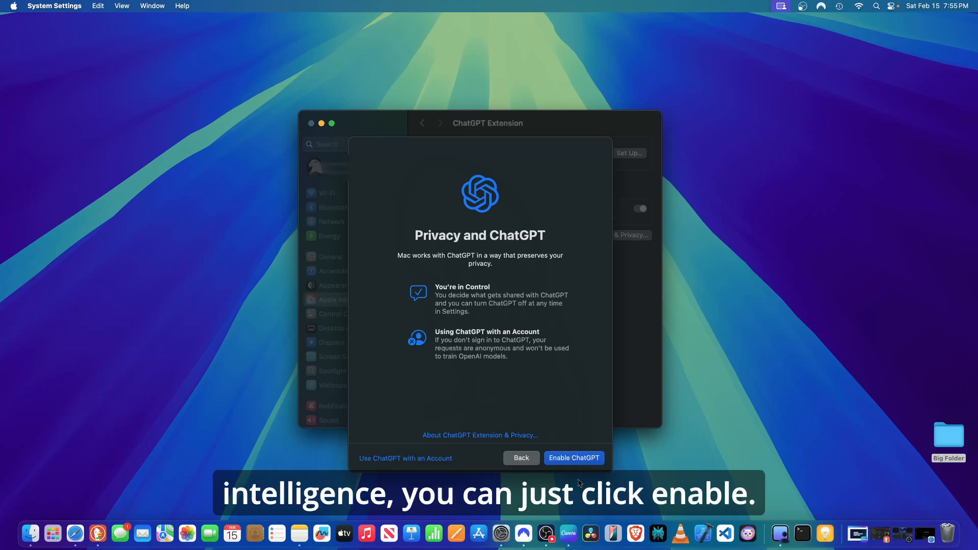
{"action": "left_click", "coordinate": [408, 462]}
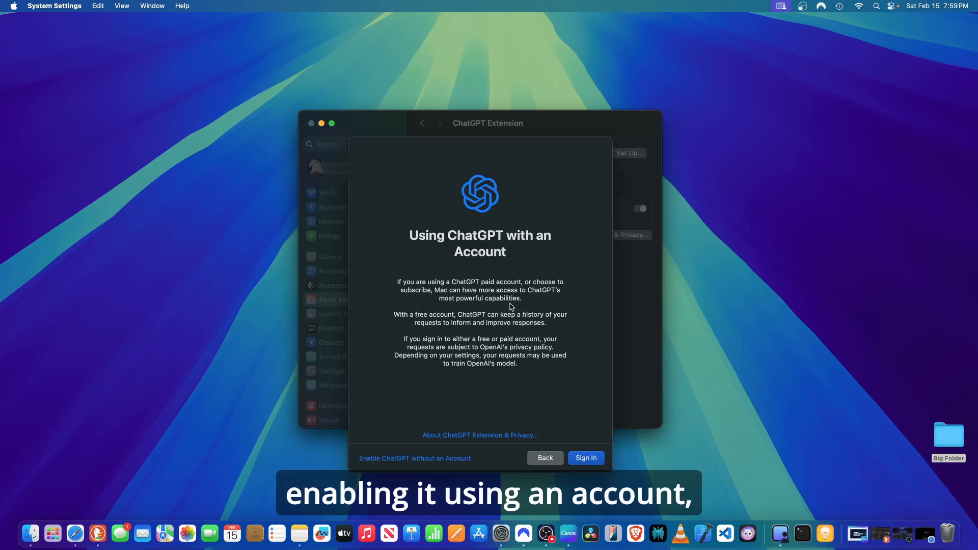
{"action": "left_click", "coordinate": [587, 458]}
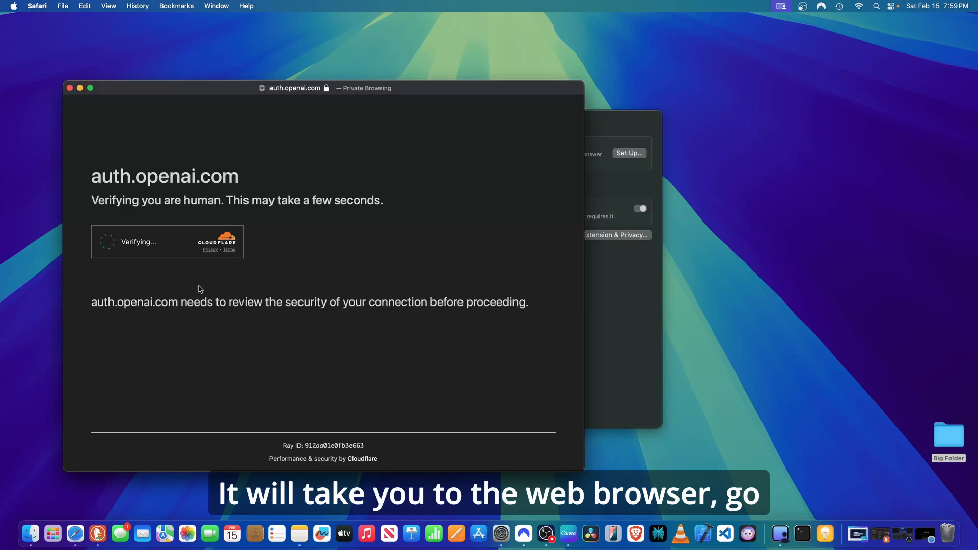
{"action": "left_click", "coordinate": [106, 241]}
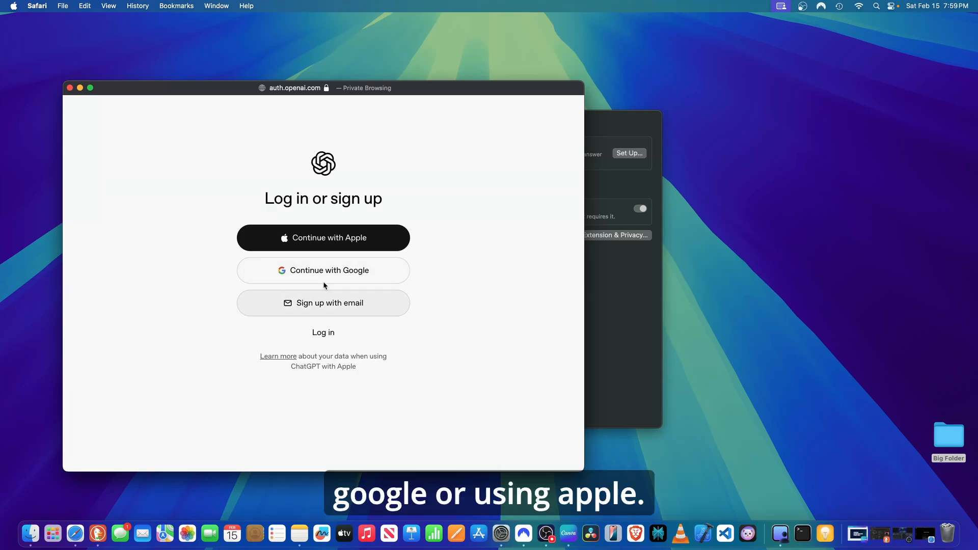
{"action": "left_click", "coordinate": [70, 89]}
Set up the ChatGPT extension without an account by enabling ChatGPT, then close System Settings.
{"action": "left_click", "coordinate": [629, 154]}
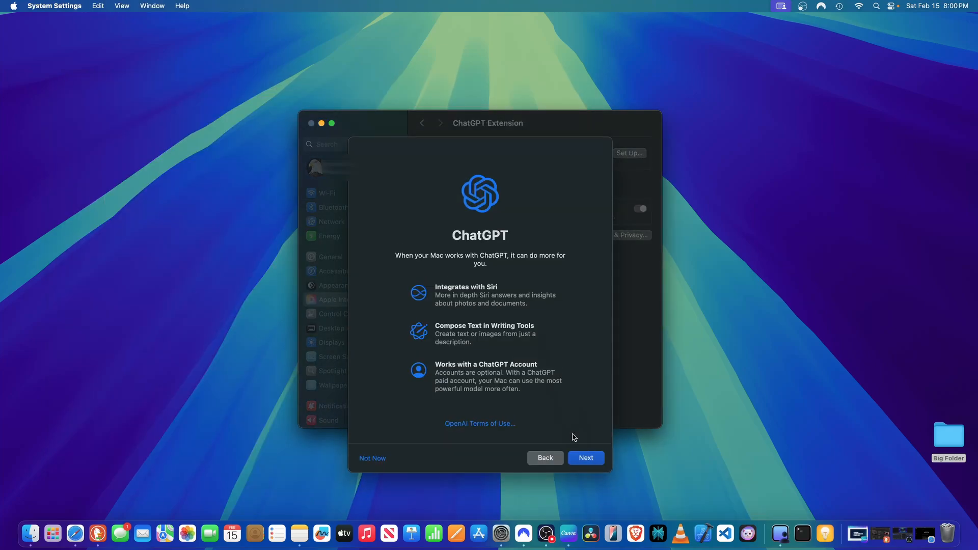
{"action": "left_click", "coordinate": [587, 459]}
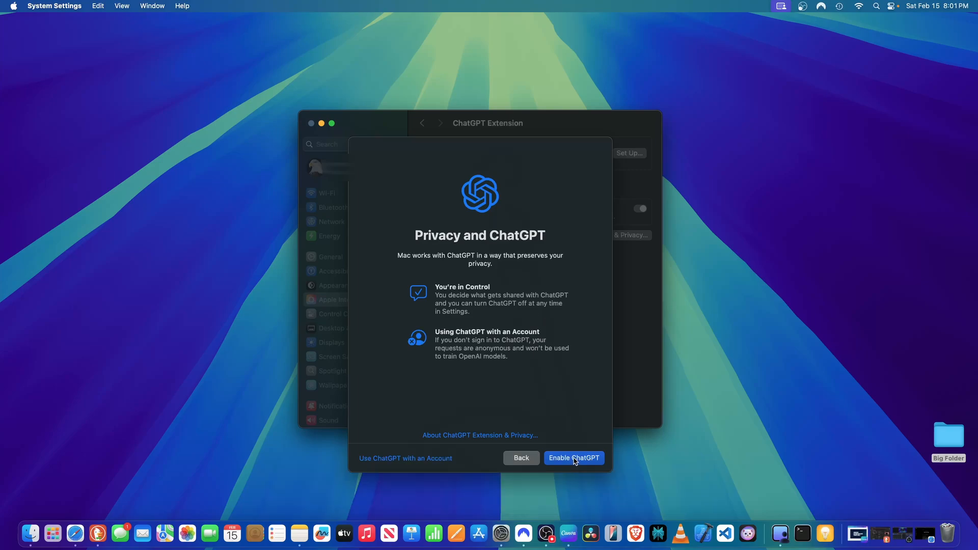
{"action": "left_click", "coordinate": [575, 459]}
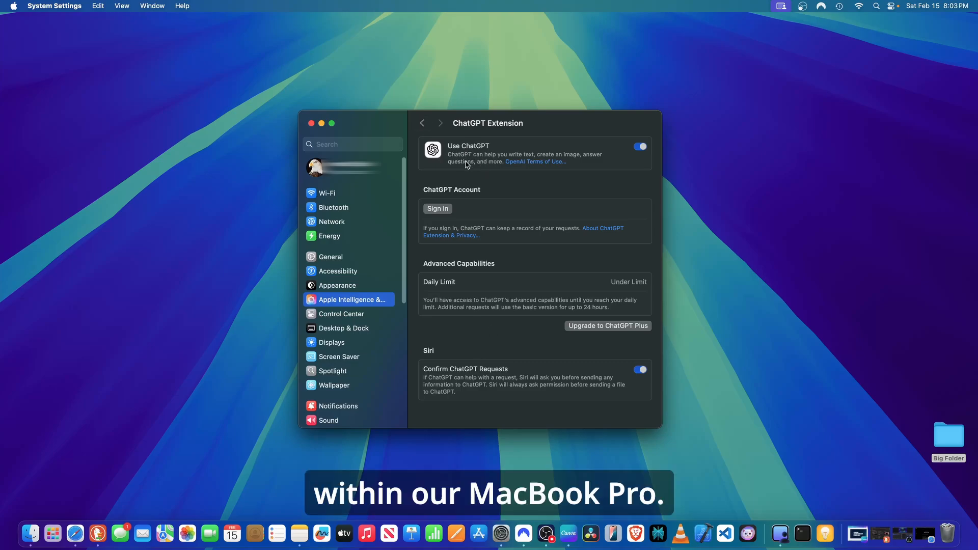
{"action": "left_click", "coordinate": [422, 123]}
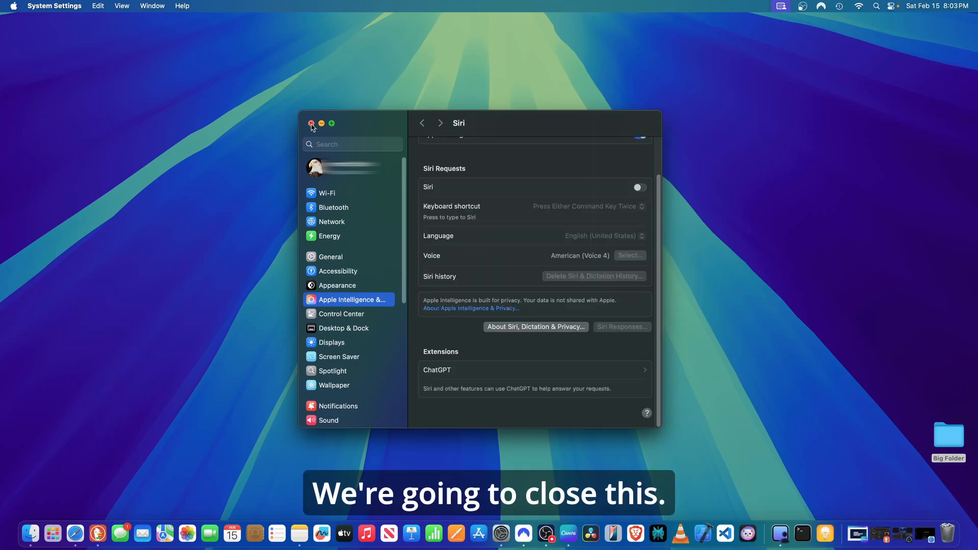
{"action": "left_click", "coordinate": [311, 123]}
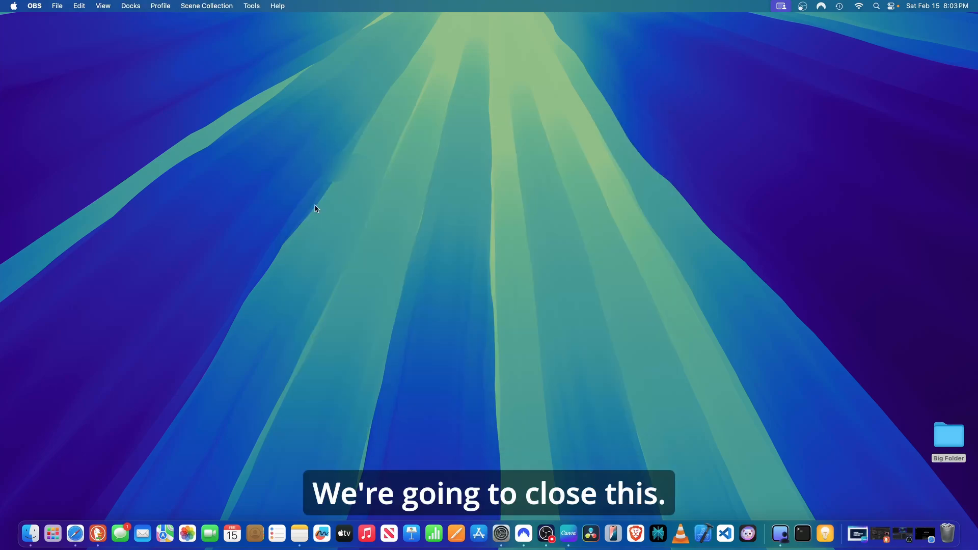
Launch Pages, dismiss the Apple Intelligence intro, and create a document from the Blank template.
{"action": "left_click", "coordinate": [459, 533]}
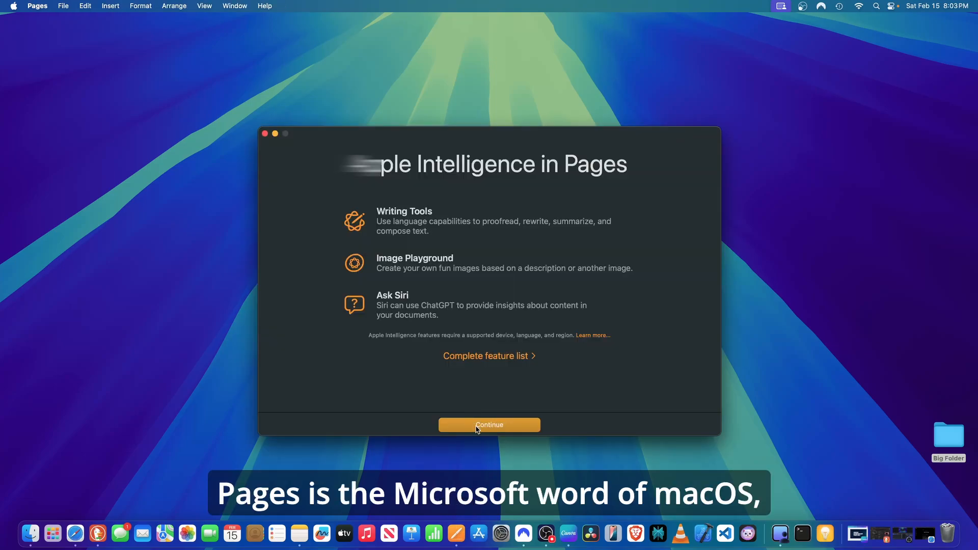
{"action": "left_click", "coordinate": [488, 425]}
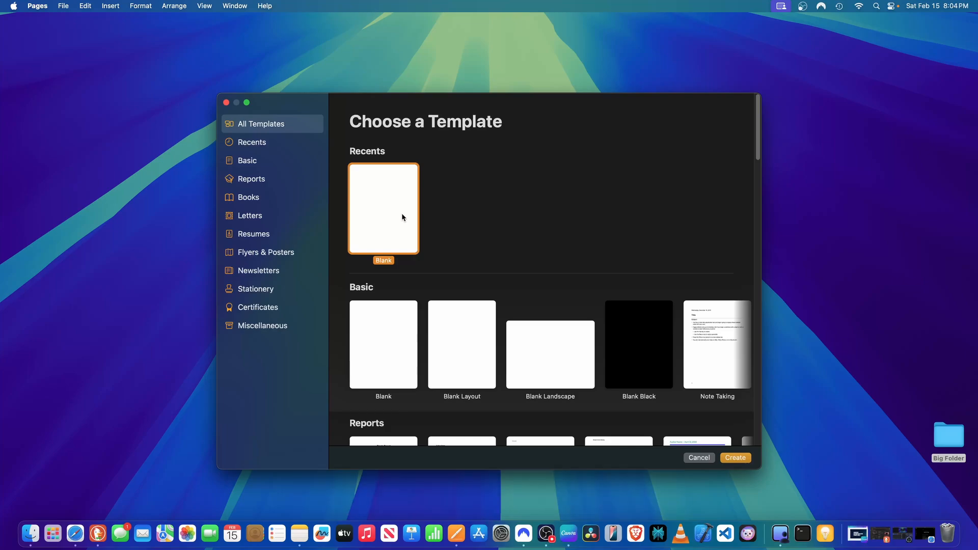
{"action": "double_click", "coordinate": [390, 218]}
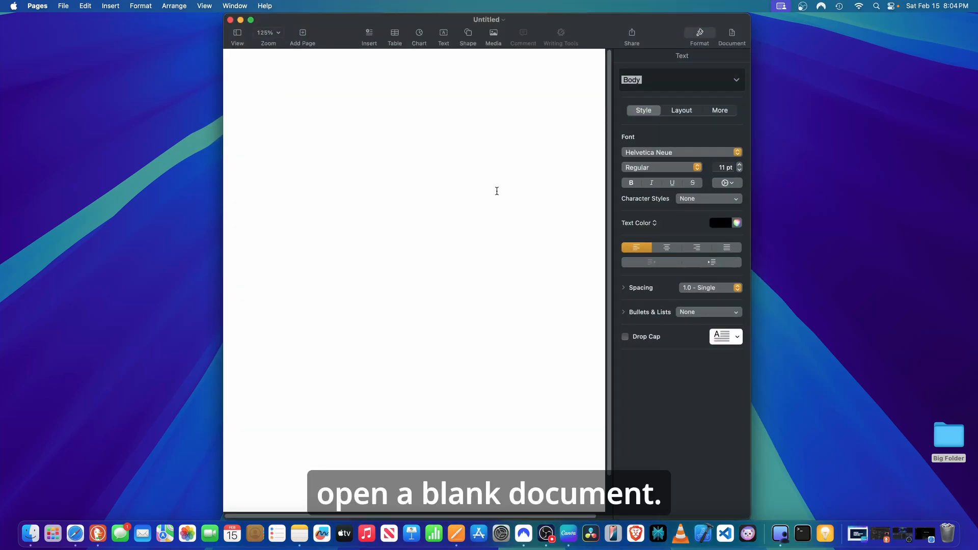
Maximize the Pages window and write the sentence "Create a table of contents for my upcoming lecture in OpenAI".
{"action": "left_click", "coordinate": [251, 20]}
{"action": "type", "text": "Create a ta"}
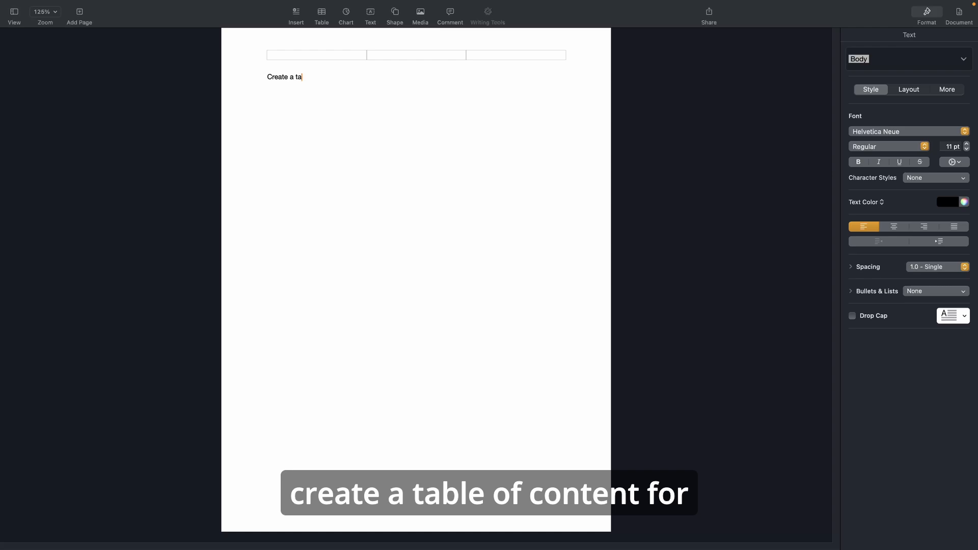
{"action": "type", "text": "ble of contents for my u"}
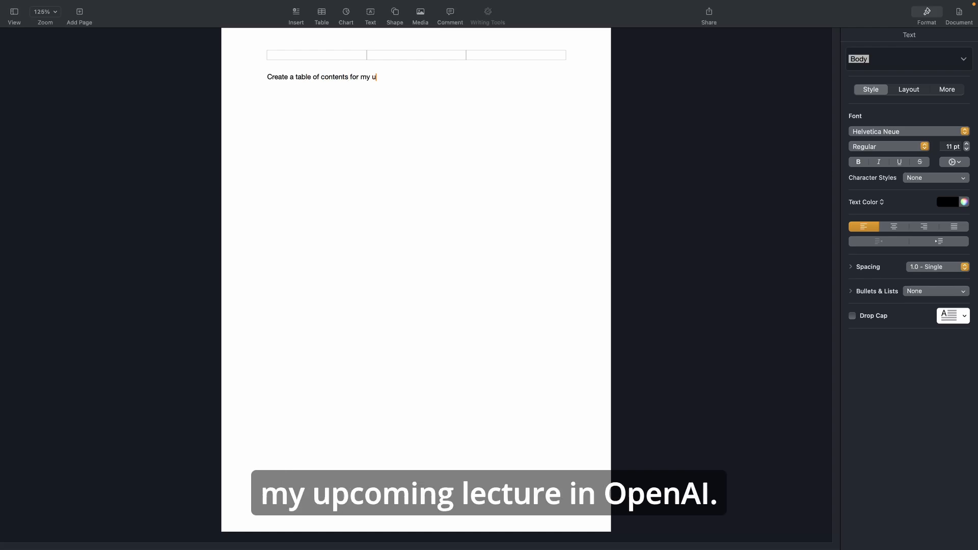
{"action": "type", "text": "pcoming lecture in OpenAI"}
Select the sentence and have Writing Tools compose with ChatGPT using the request "Actually create the table".
{"action": "left_click_drag", "start_coordinate": [460, 76], "coordinate": [262, 79]}
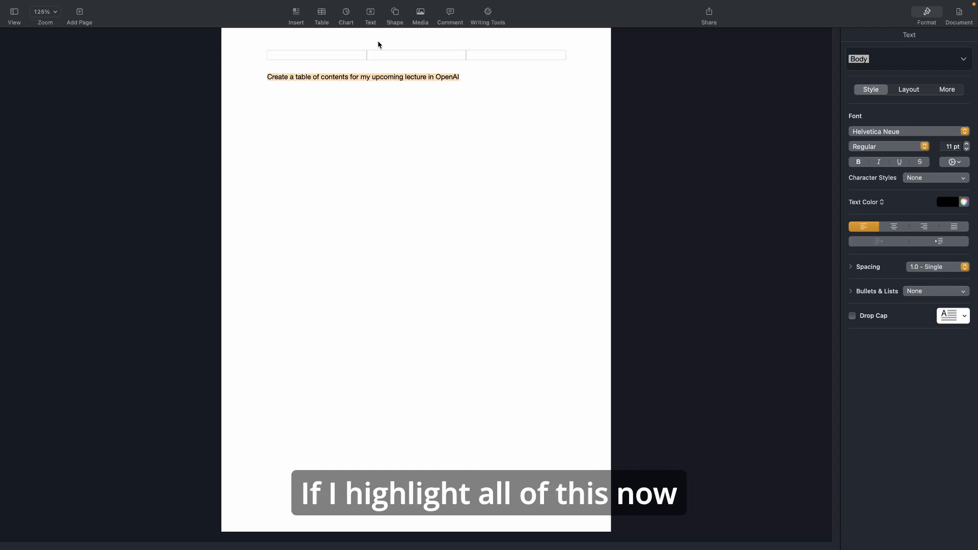
{"action": "left_click", "coordinate": [488, 12]}
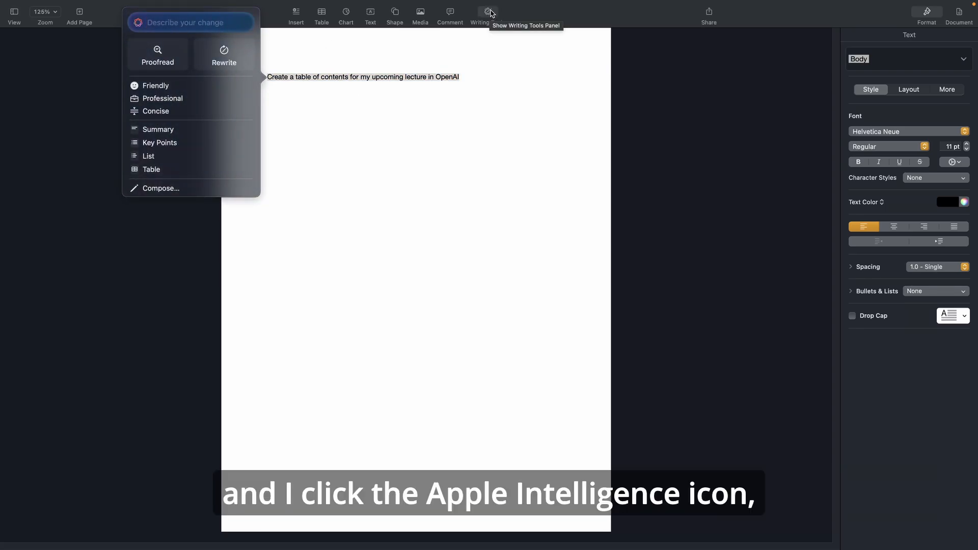
{"action": "left_click", "coordinate": [179, 23]}
{"action": "type", "text": "Actually c"}
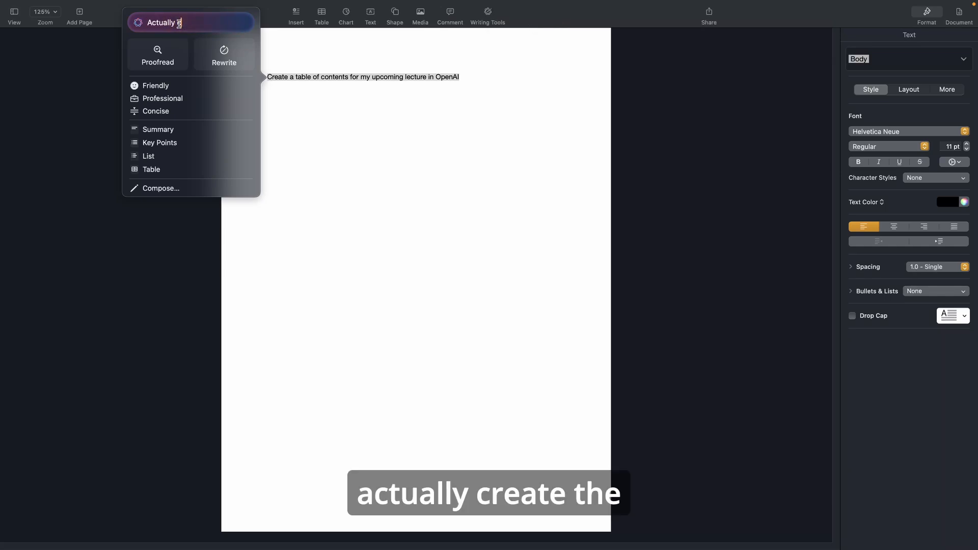
{"action": "type", "text": "reate the t"}
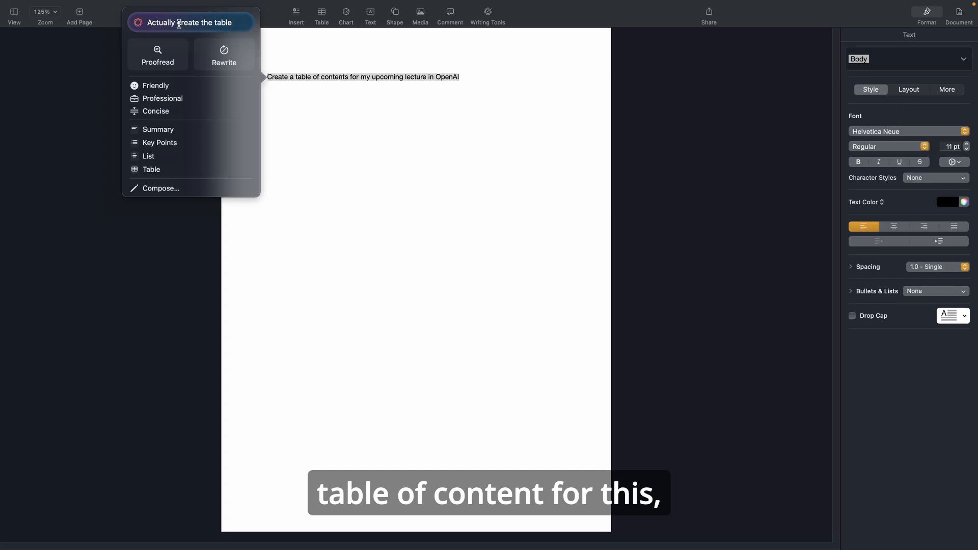
{"action": "type", "text": "able"}
{"action": "key", "text": "Return"}
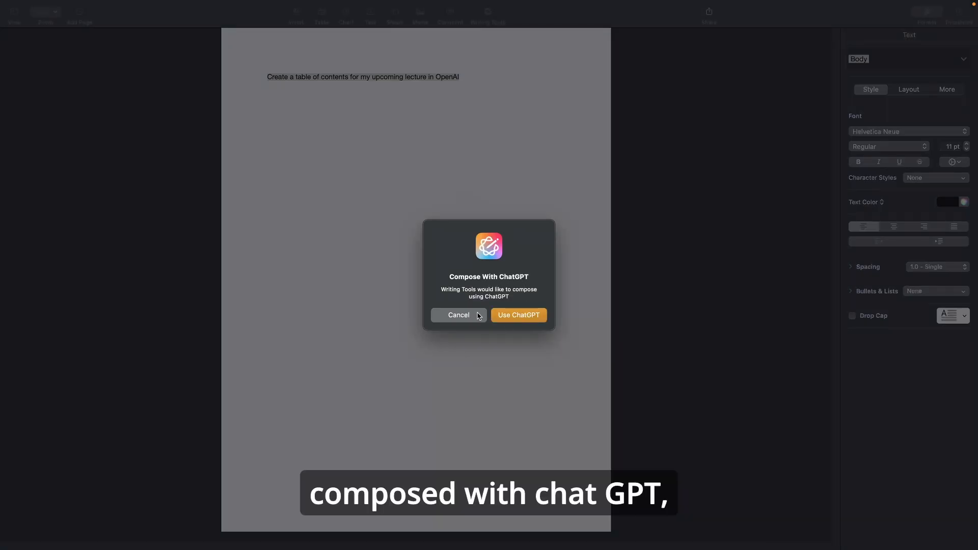
{"action": "left_click", "coordinate": [519, 316]}
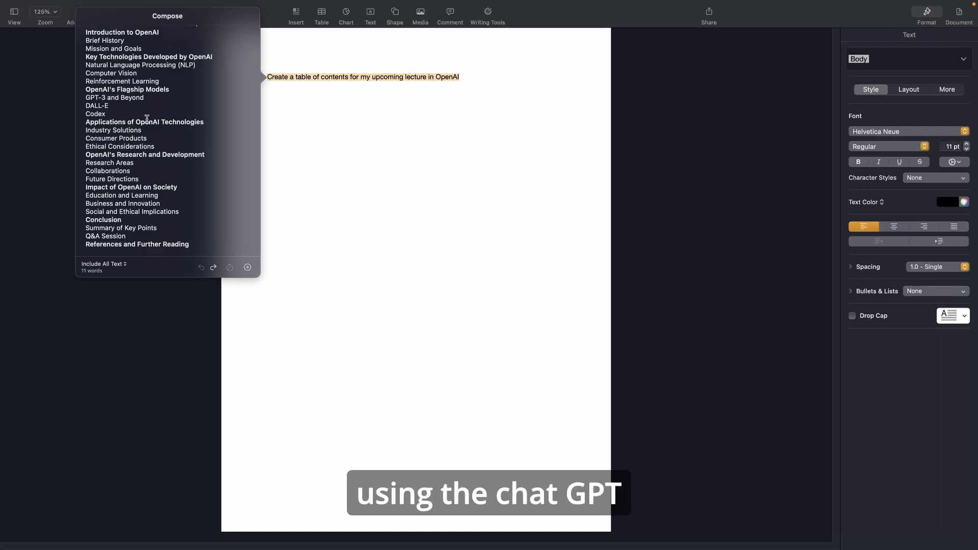
Review the composed table of contents in the Compose panel and copy all of its text.
{"action": "scroll", "coordinate": [133, 105], "scroll_direction": "up", "scroll_amount": 2}
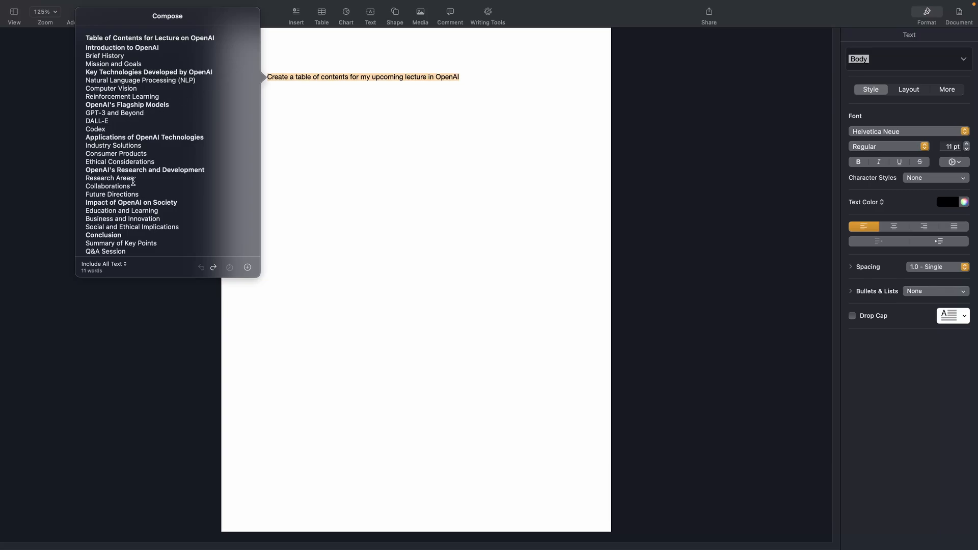
{"action": "scroll", "coordinate": [131, 173], "scroll_direction": "down", "scroll_amount": 2}
{"action": "scroll", "coordinate": [131, 171], "scroll_direction": "up", "scroll_amount": 2}
{"action": "scroll", "coordinate": [133, 169], "scroll_direction": "down", "scroll_amount": 2}
{"action": "scroll", "coordinate": [152, 116], "scroll_direction": "up", "scroll_amount": 2}
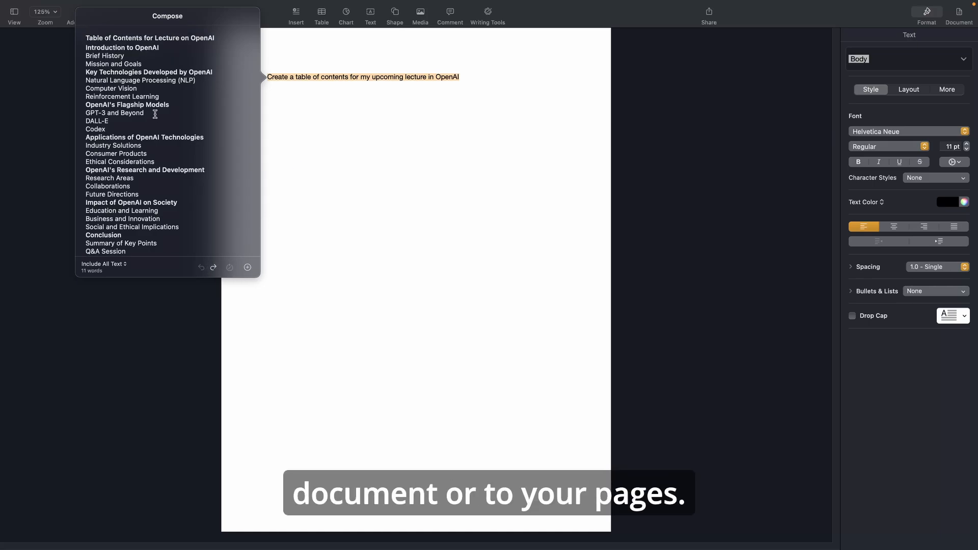
{"action": "scroll", "coordinate": [141, 217], "scroll_direction": "down", "scroll_amount": 2}
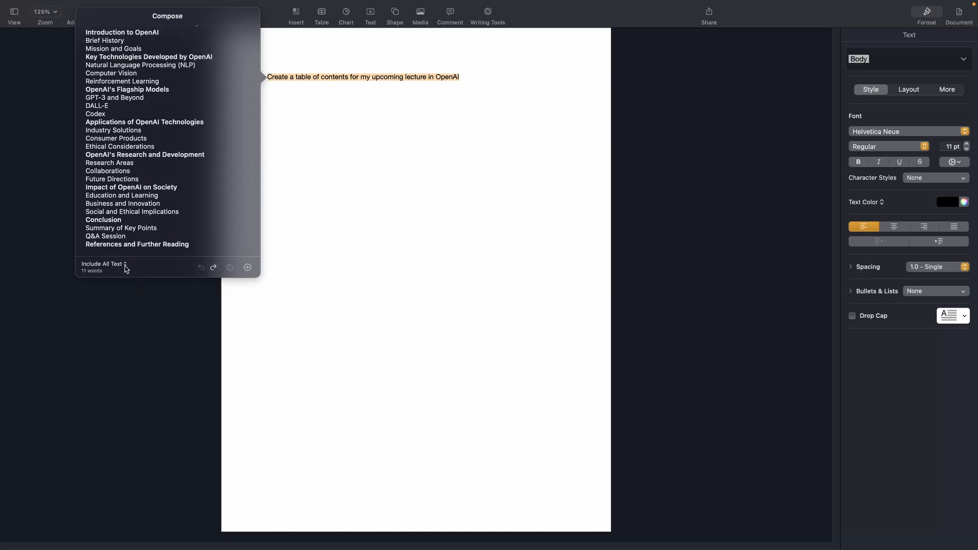
{"action": "scroll", "coordinate": [153, 153], "scroll_direction": "up", "scroll_amount": 1}
{"action": "left_click_drag", "start_coordinate": [86, 37], "coordinate": [168, 267]}
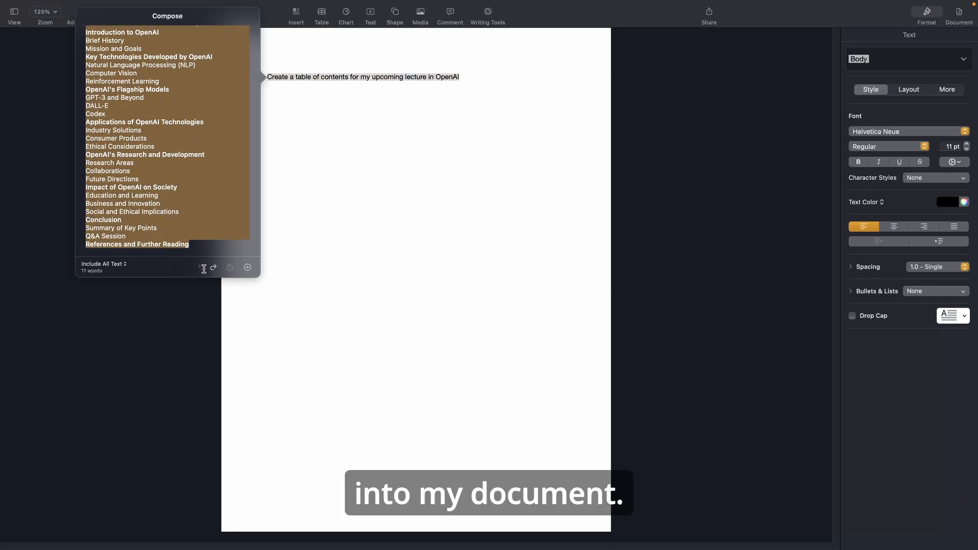
{"action": "right_click", "coordinate": [175, 206]}
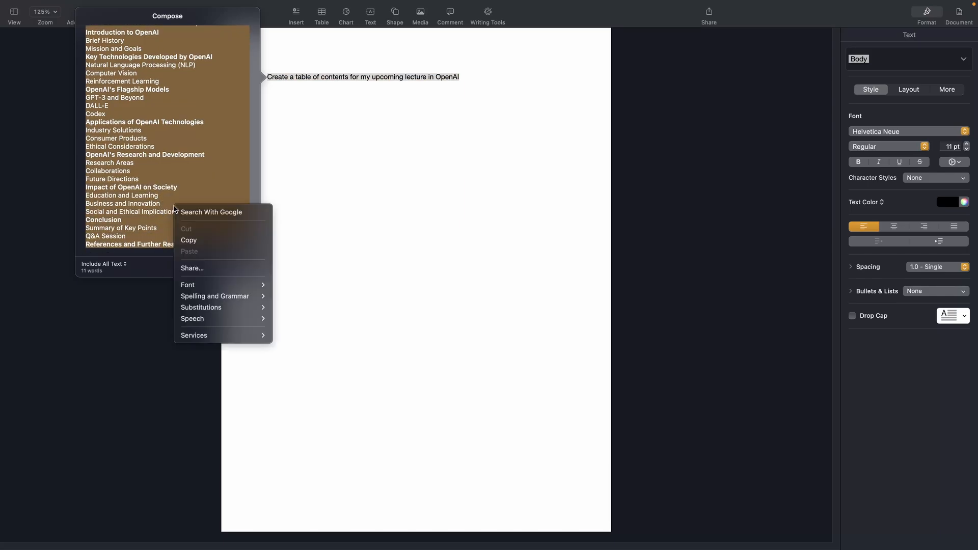
{"action": "left_click", "coordinate": [194, 240]}
Replace the prompt sentence in the document with the copied table of contents and start a new line below it.
{"action": "left_click", "coordinate": [465, 77]}
{"action": "left_click_drag", "start_coordinate": [465, 76], "coordinate": [264, 77]}
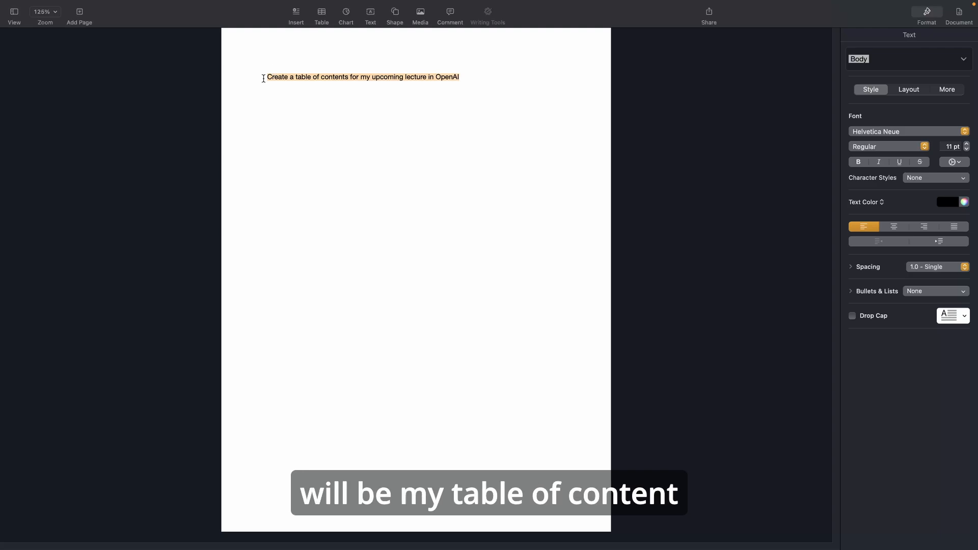
{"action": "right_click", "coordinate": [304, 76]}
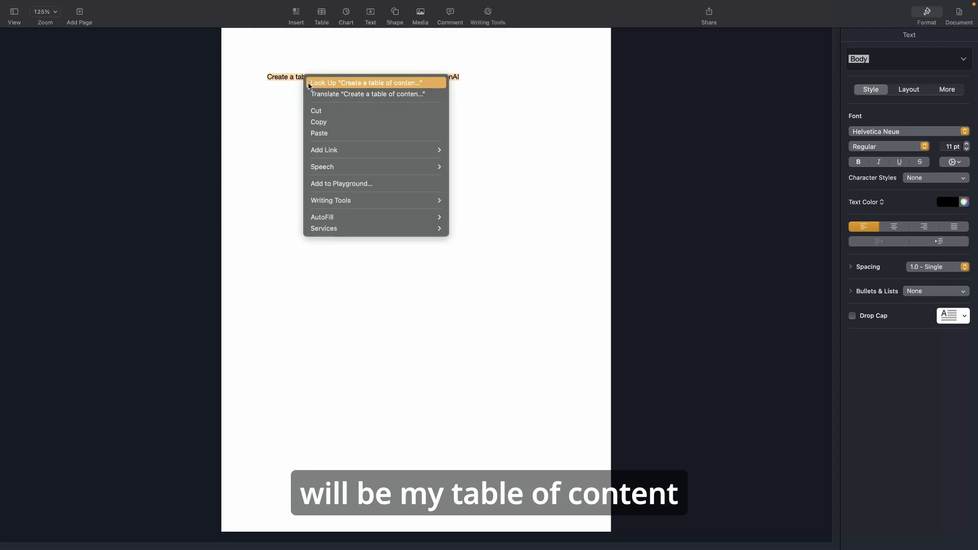
{"action": "left_click", "coordinate": [328, 133]}
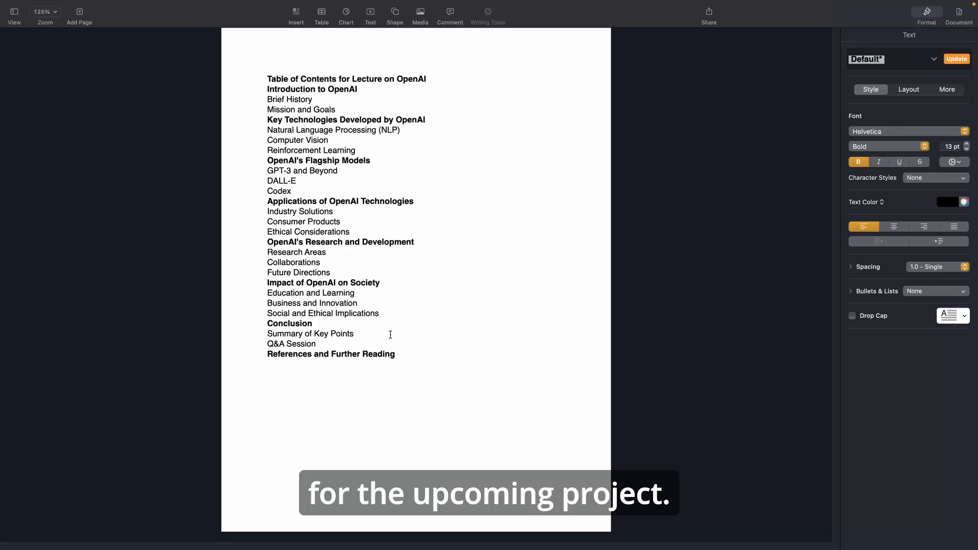
{"action": "left_click_drag", "start_coordinate": [396, 354], "coordinate": [279, 80]}
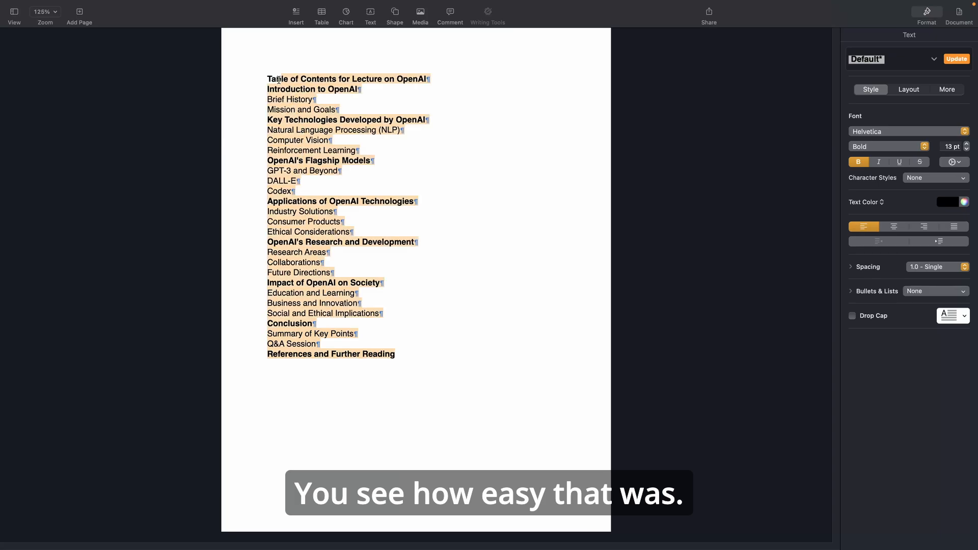
{"action": "left_click_drag", "start_coordinate": [278, 80], "coordinate": [278, 68]}
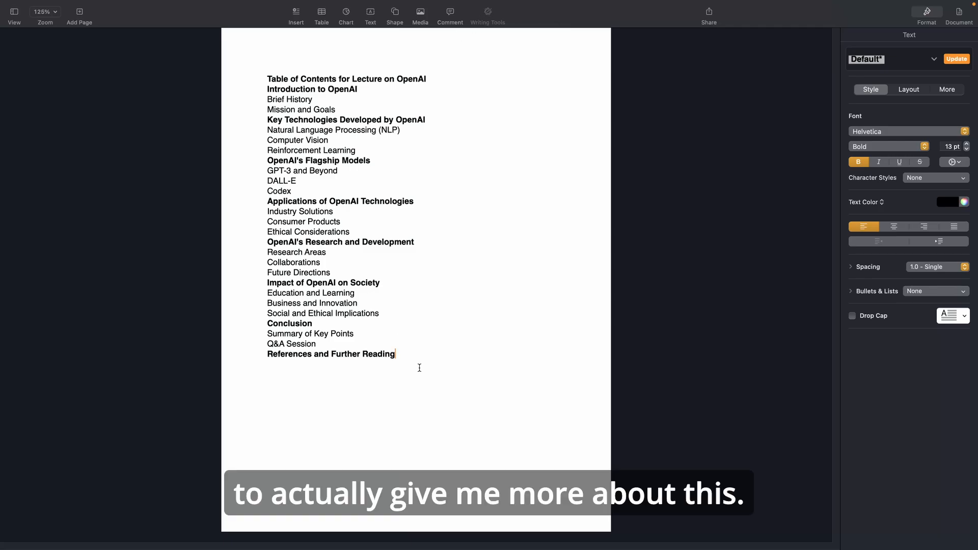
{"action": "key", "text": "Return"}
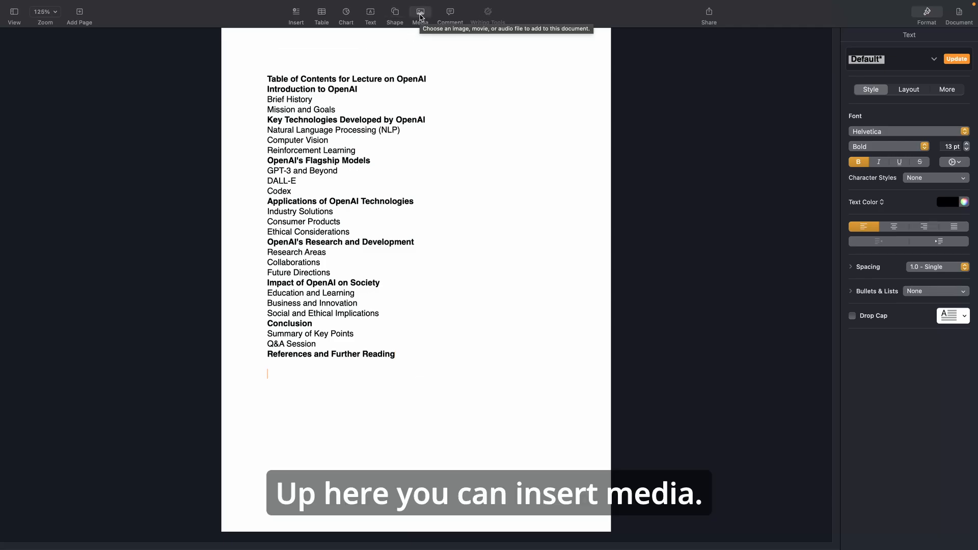
Exit full screen and minimize the Pages window.
{"action": "left_click", "coordinate": [420, 17]}
{"action": "left_click", "coordinate": [136, 7]}
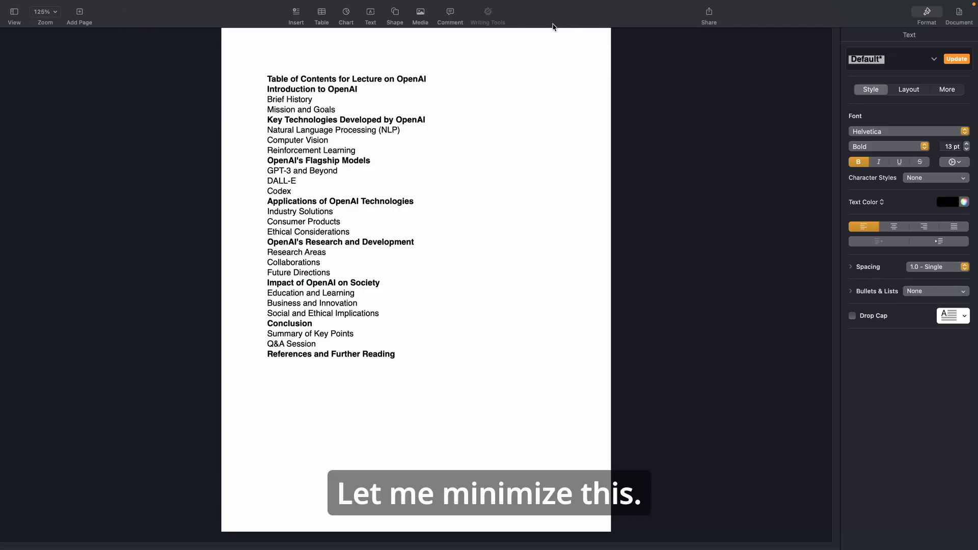
{"action": "left_click", "coordinate": [31, 26]}
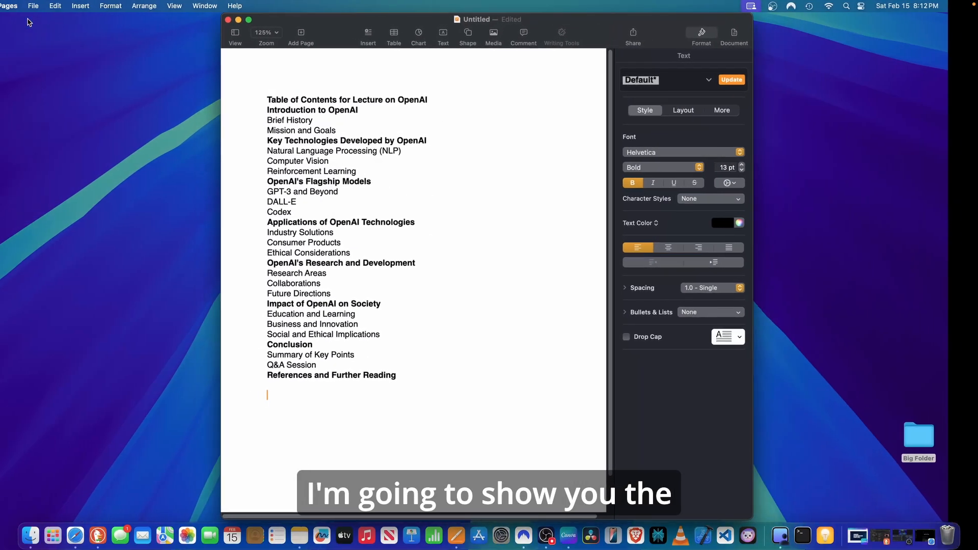
{"action": "left_click", "coordinate": [240, 20]}
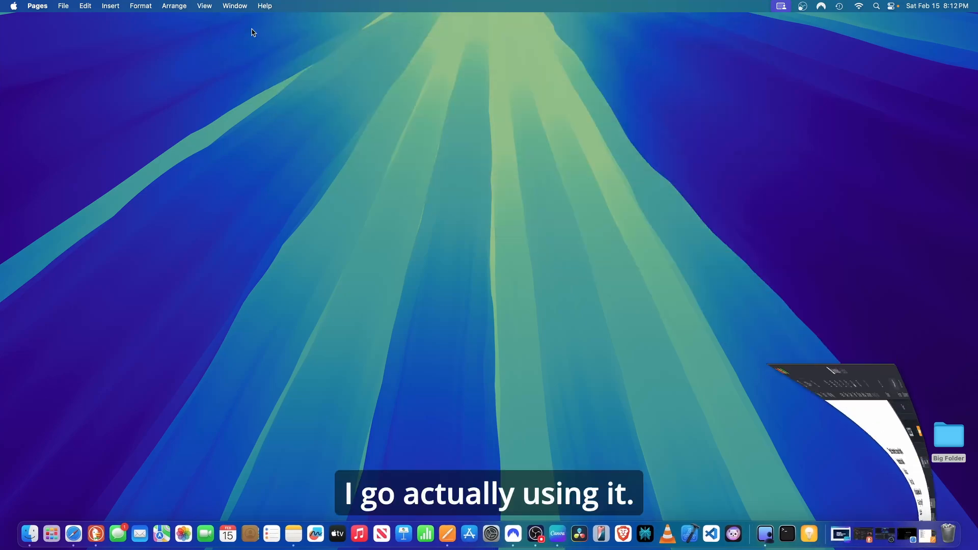
Switch to Image Playground from Launchpad and start a new image.
{"action": "left_click", "coordinate": [51, 533]}
{"action": "scroll", "coordinate": [540, 345], "scroll_direction": "right", "scroll_amount": 5}
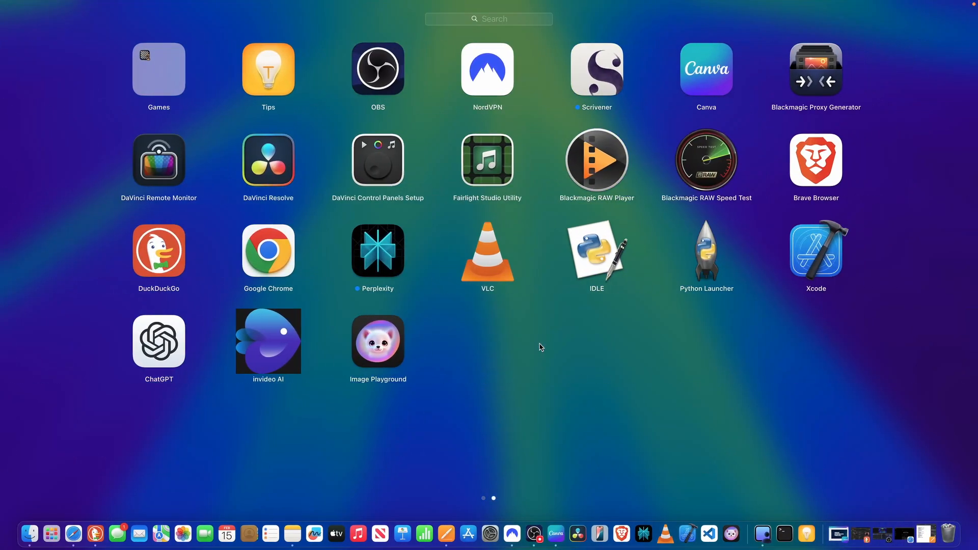
{"action": "left_click", "coordinate": [377, 349]}
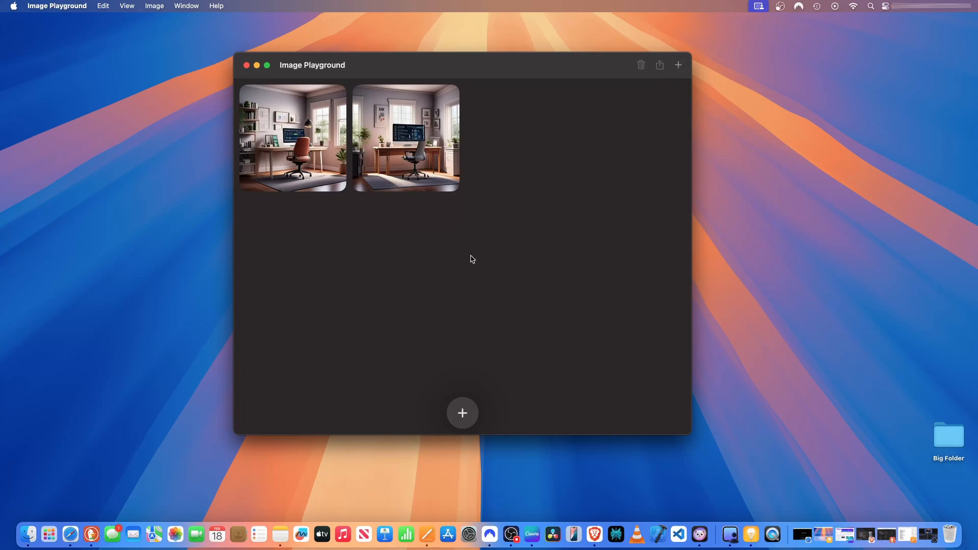
{"action": "left_click", "coordinate": [463, 413]}
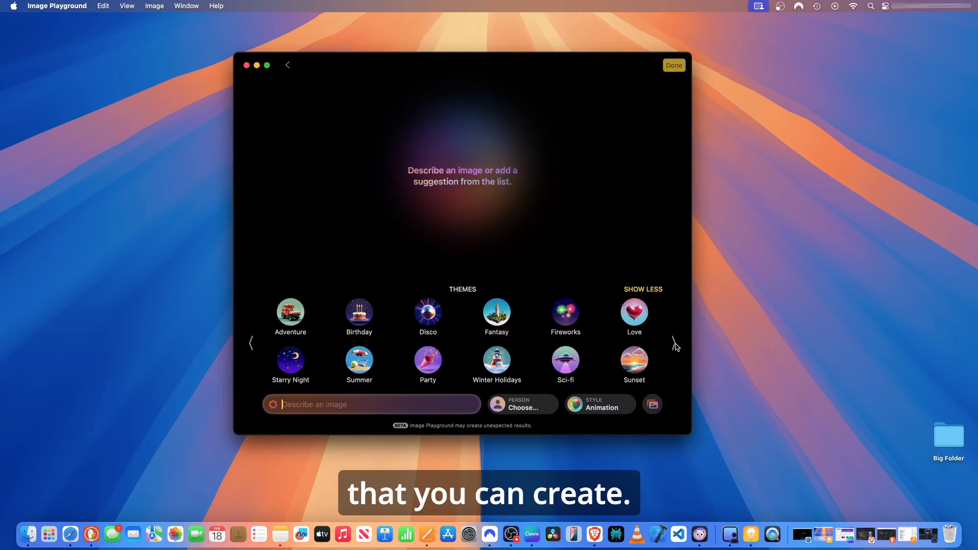
Browse the Themes, Costumes and Accessories suggestion lists.
{"action": "left_click", "coordinate": [674, 343]}
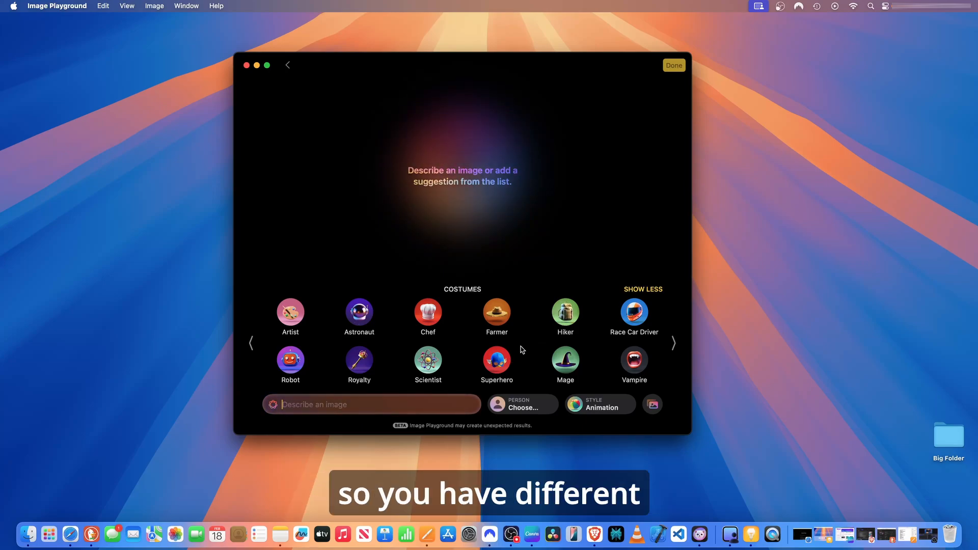
{"action": "left_click", "coordinate": [673, 344]}
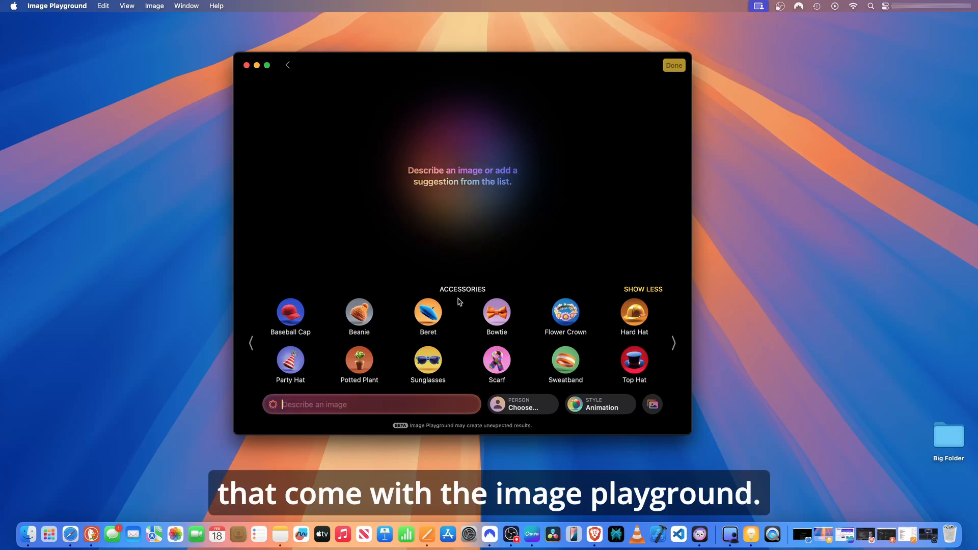
{"action": "left_click", "coordinate": [673, 345]}
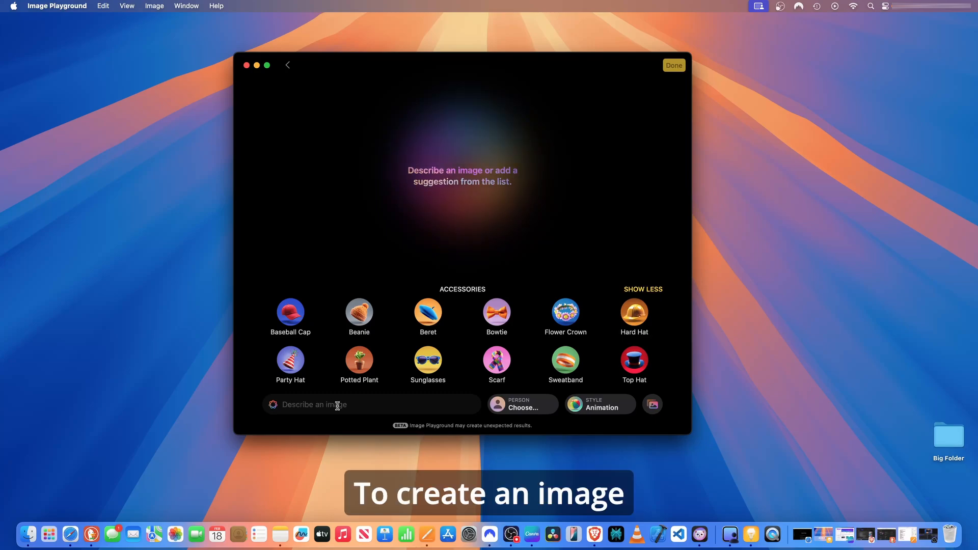
Generate an image from the description "Office".
{"action": "left_click", "coordinate": [355, 405]}
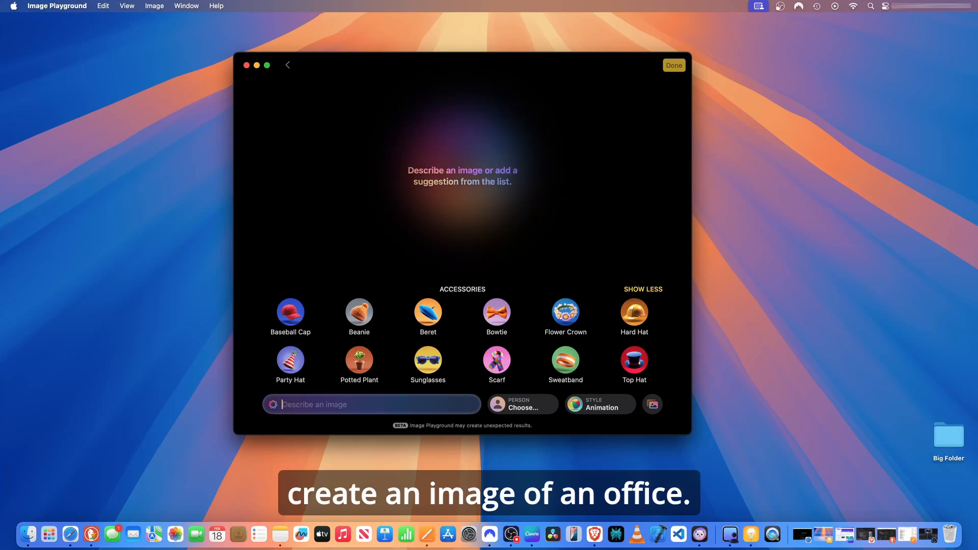
{"action": "type", "text": "Off"}
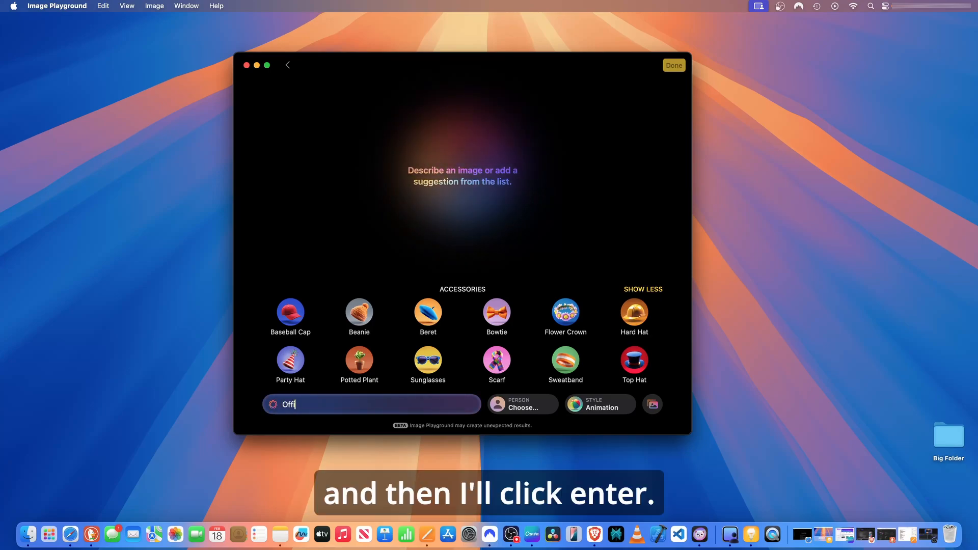
{"action": "type", "text": "ice"}
{"action": "key", "text": "Return"}
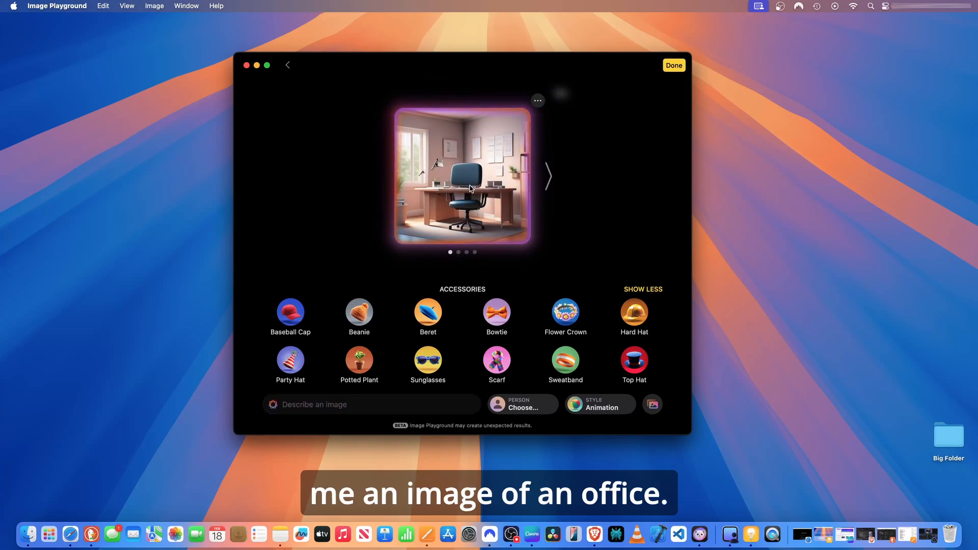
Enter full screen and page through the generated office image variations.
{"action": "left_click", "coordinate": [549, 179]}
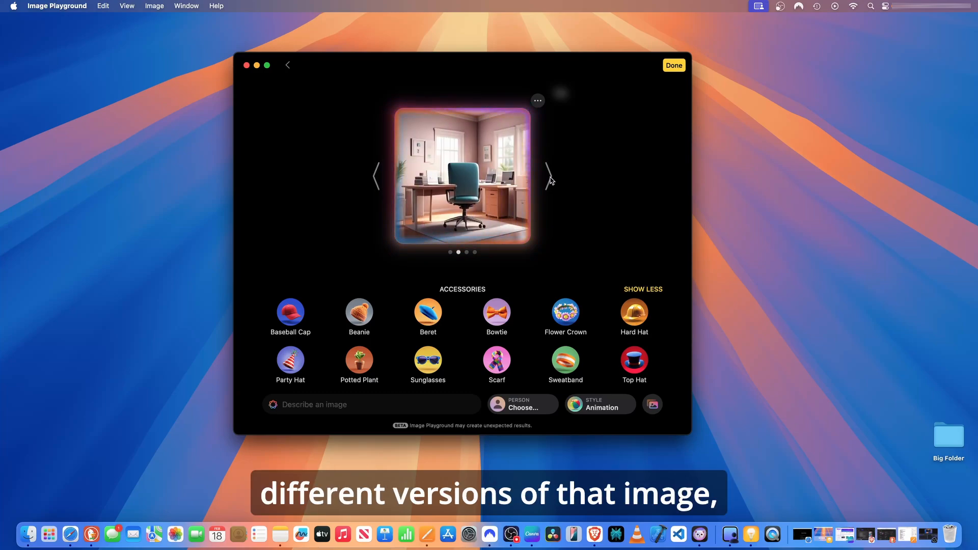
{"action": "left_click", "coordinate": [549, 178]}
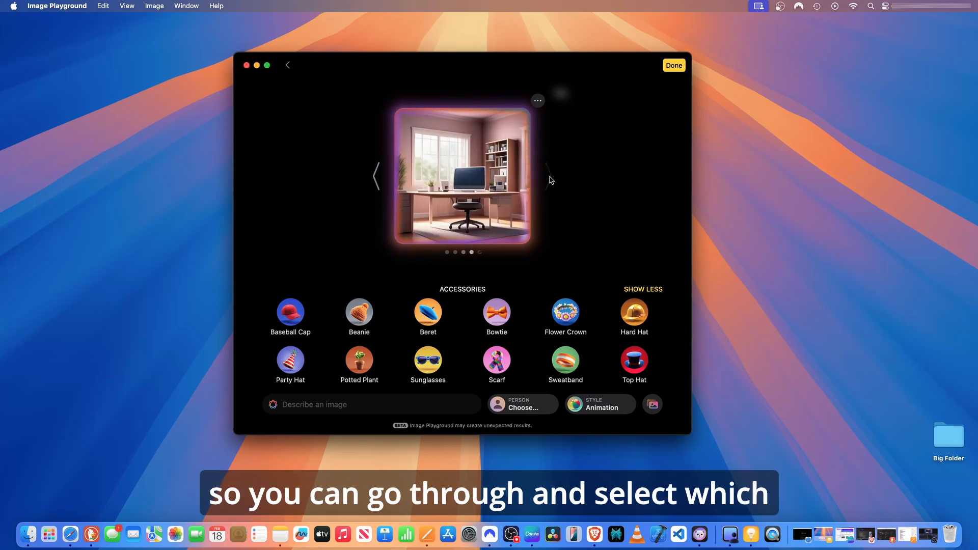
{"action": "left_click", "coordinate": [268, 64]}
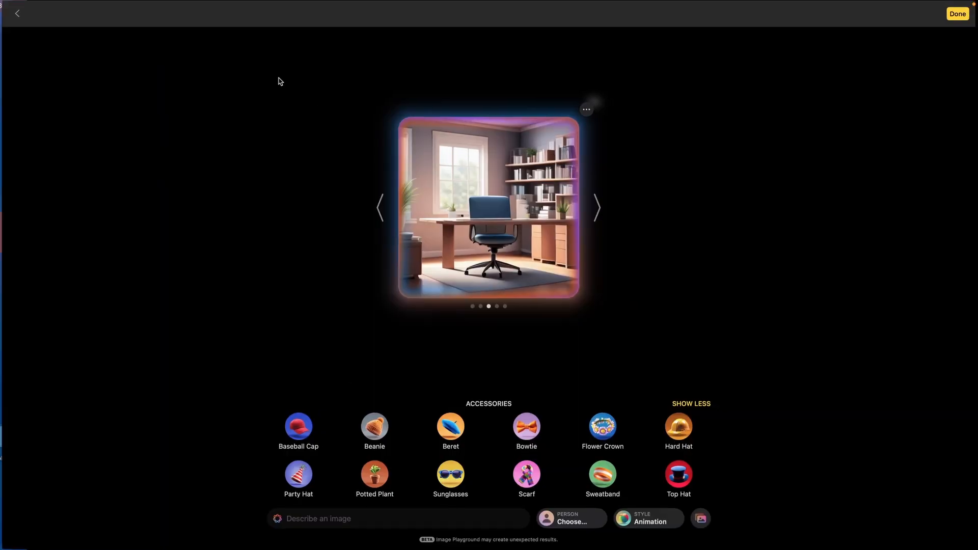
{"action": "left_click", "coordinate": [599, 212]}
{"action": "left_click", "coordinate": [599, 212]}
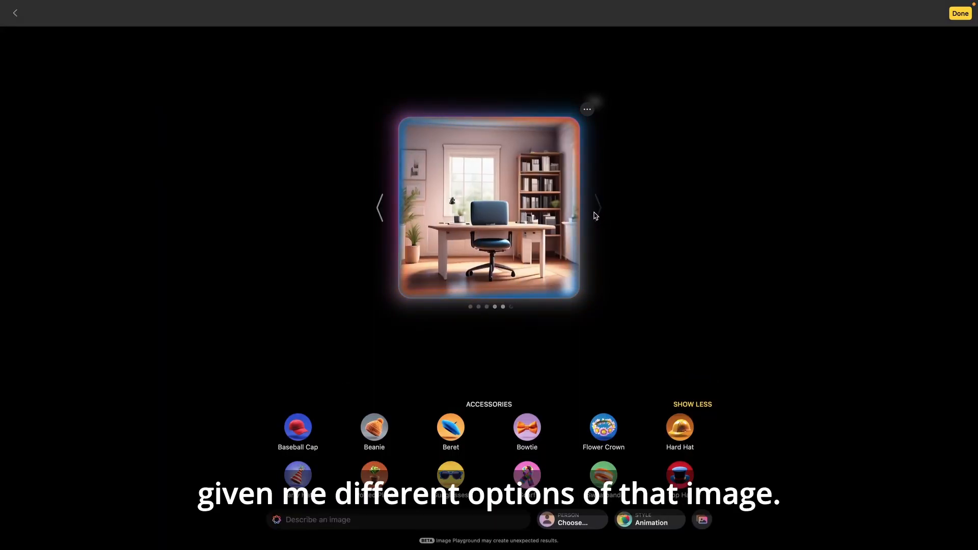
Page back through the generated office image variations to the second one.
{"action": "left_click", "coordinate": [380, 213]}
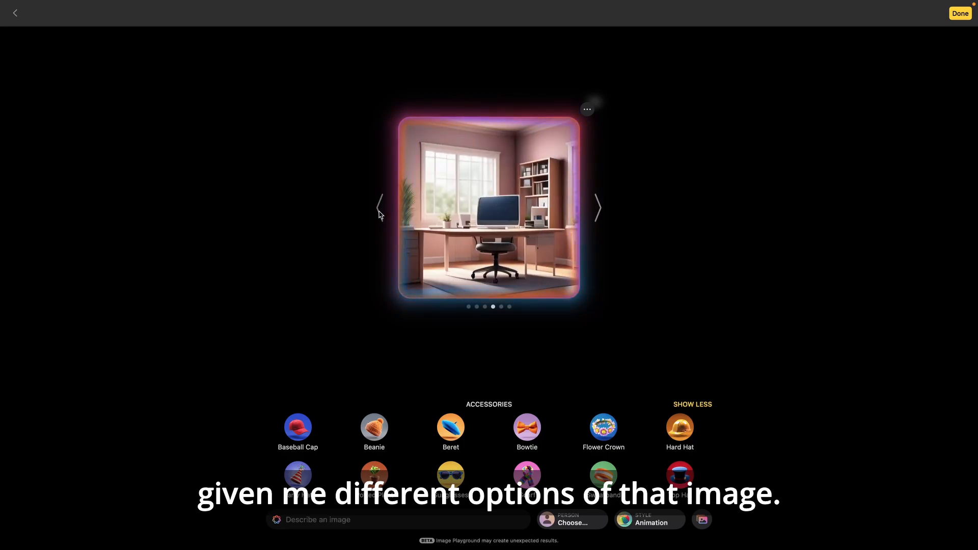
{"action": "left_click", "coordinate": [379, 213]}
{"action": "left_click", "coordinate": [379, 213]}
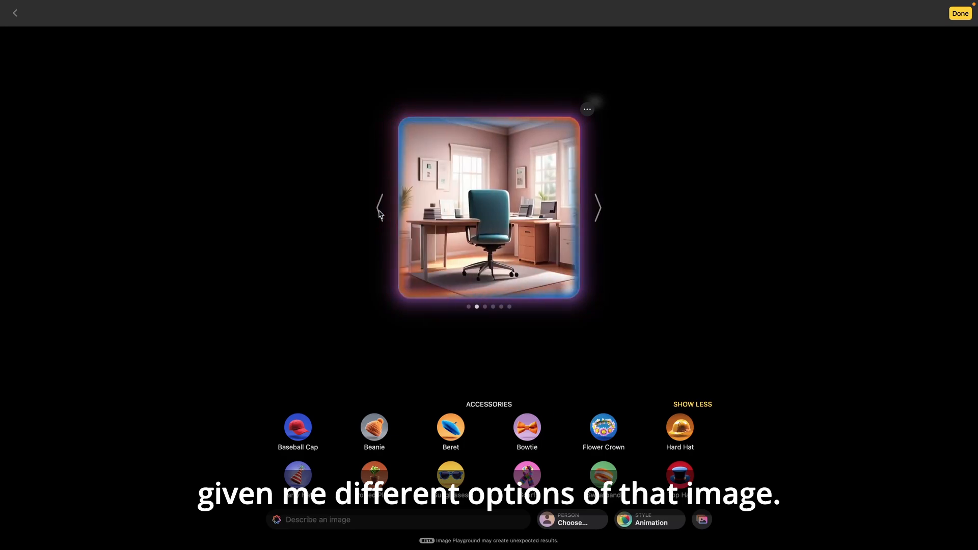
{"action": "left_click", "coordinate": [637, 264]}
{"action": "left_click", "coordinate": [511, 223]}
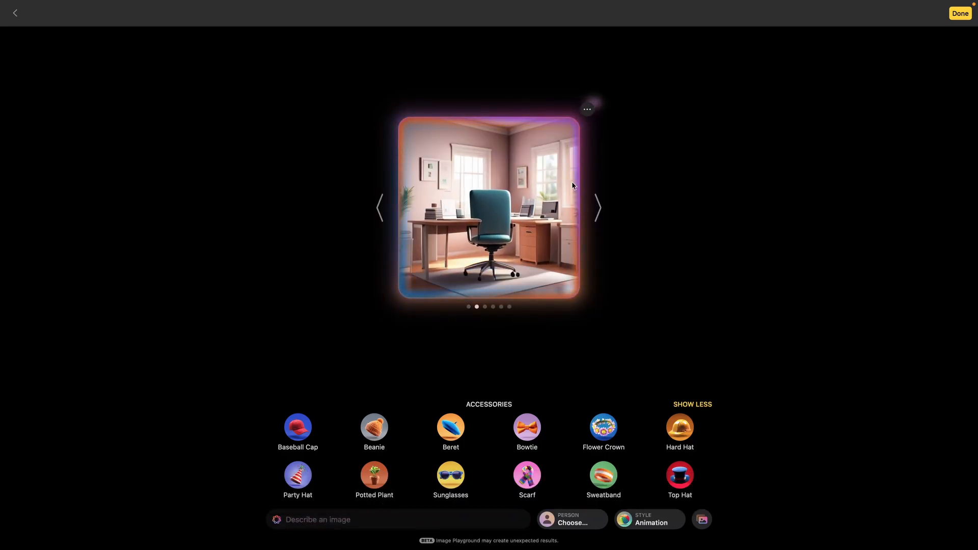
Open the image's options menu, finish Image Playground with Done, and close the System Settings window.
{"action": "left_click", "coordinate": [587, 110]}
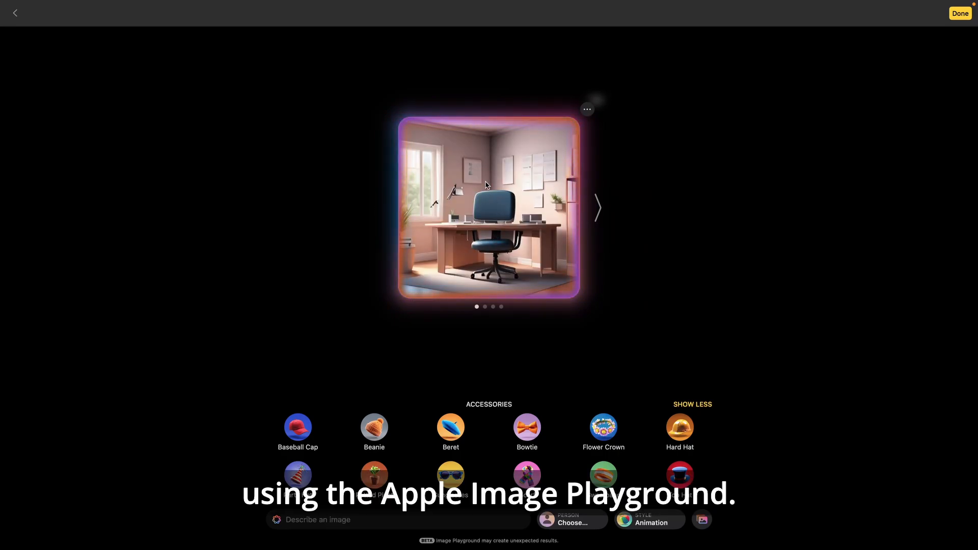
{"action": "left_click", "coordinate": [959, 14]}
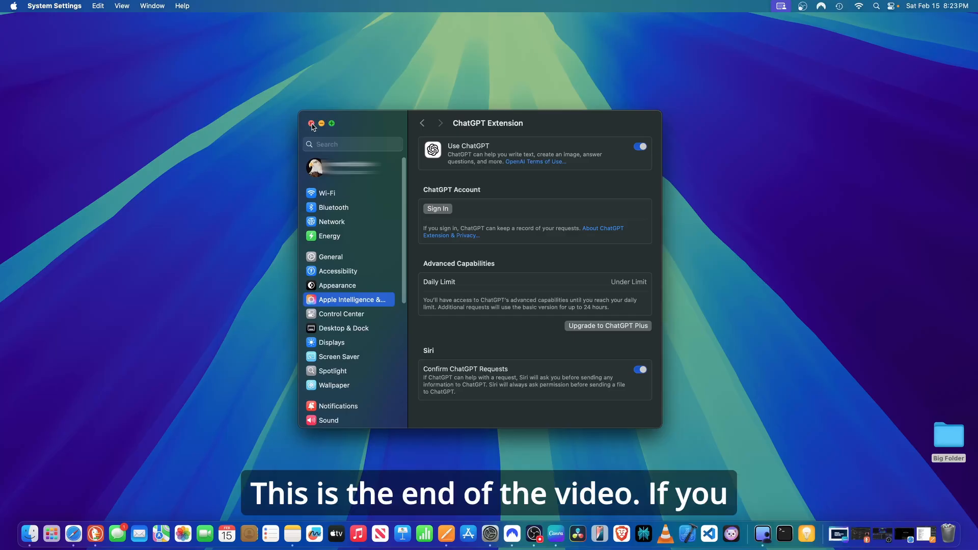
{"action": "left_click", "coordinate": [312, 124]}
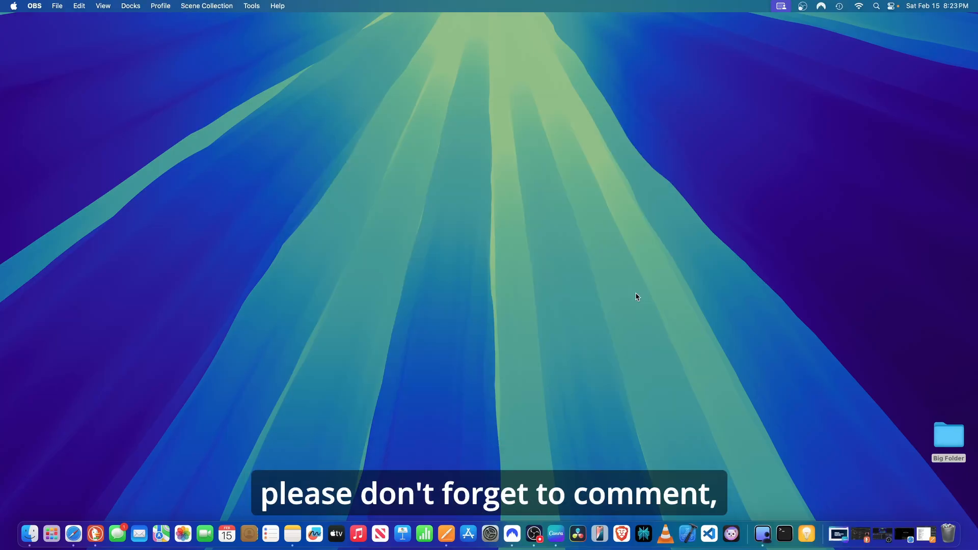